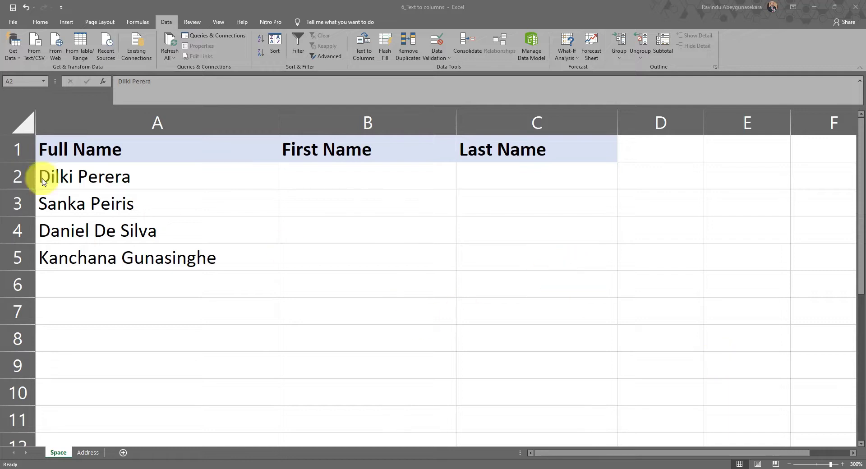
Enter the first person's first name in B2 and last name in C2, based on the full name in A2
{"action": "left_click", "coordinate": [52, 180]}
{"action": "left_click", "coordinate": [179, 209]}
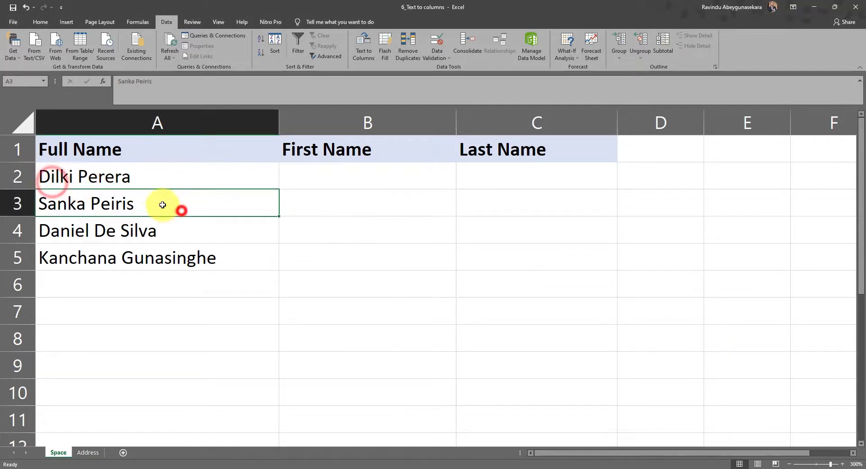
{"action": "left_click", "coordinate": [152, 177]}
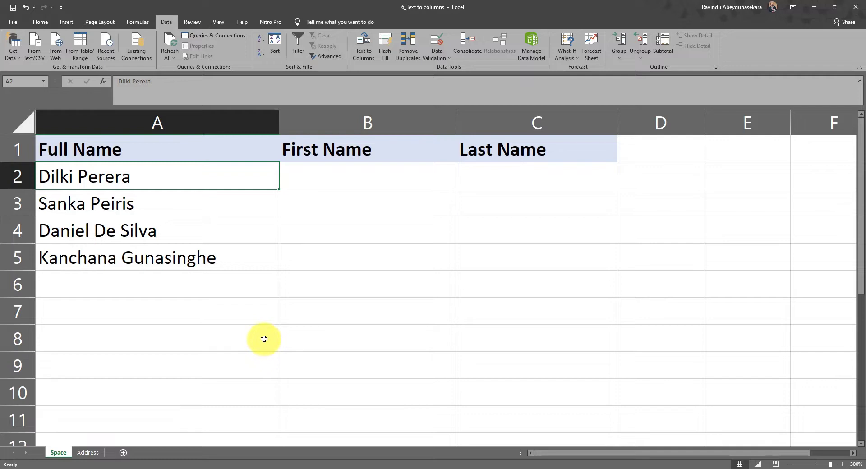
{"action": "left_click", "coordinate": [303, 184]}
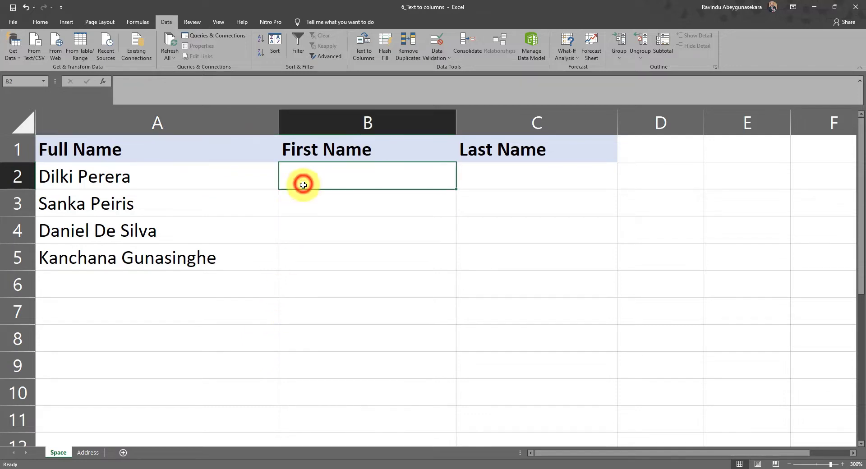
{"action": "type", "text": "Dilki"}
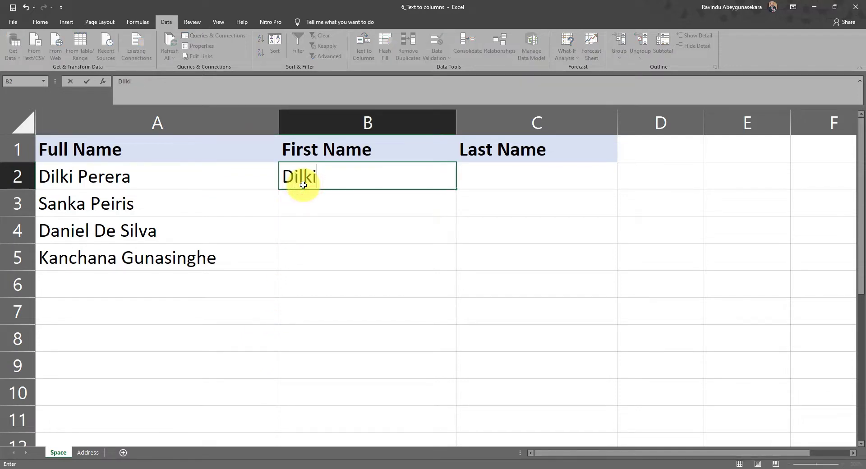
{"action": "key", "text": "Tab"}
{"action": "type", "text": "Perera"}
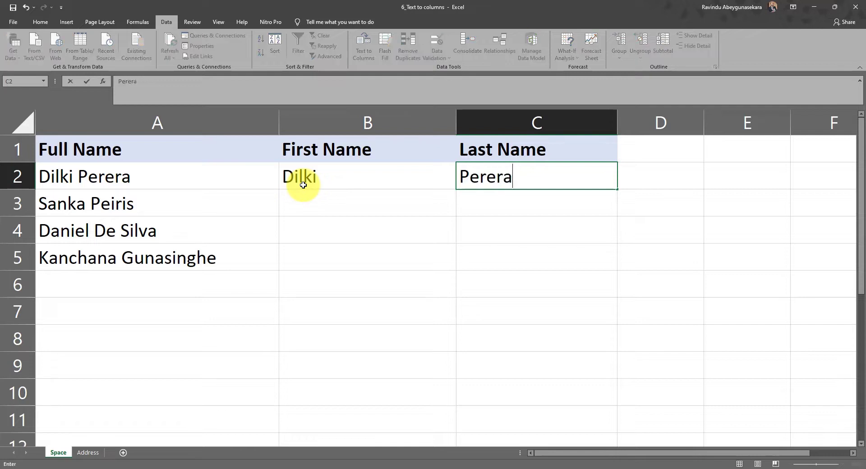
{"action": "key", "text": "Return"}
{"action": "key", "text": "Up"}
{"action": "key", "text": "Left"}
{"action": "key", "text": "Left"}
{"action": "key", "text": "Down"}
{"action": "key", "text": "Right"}
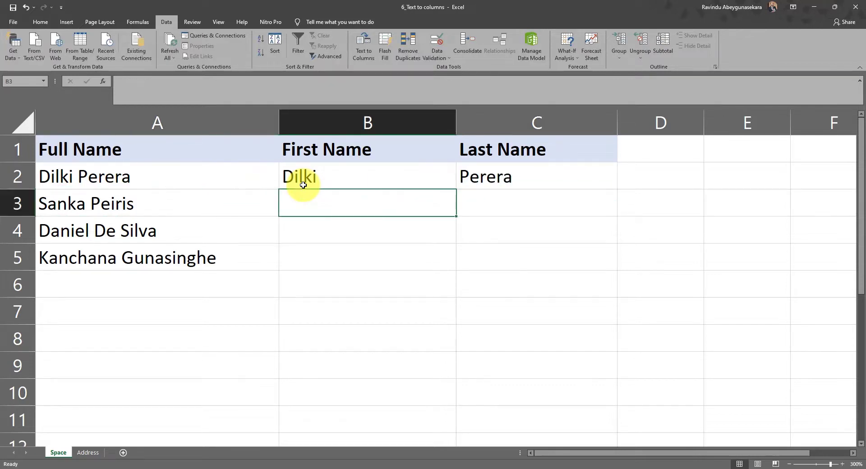
{"action": "key", "text": "Up"}
{"action": "key", "text": "Down"}
{"action": "key", "text": "Left"}
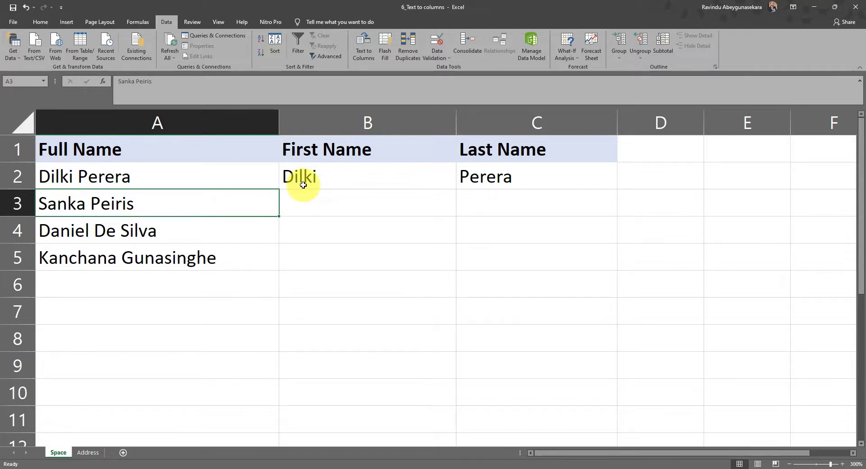
{"action": "key", "text": "Up"}
{"action": "key", "text": "Down"}
{"action": "key", "text": "Down"}
{"action": "key", "text": "Down"}
{"action": "key", "text": "Down"}
{"action": "key", "text": "Up"}
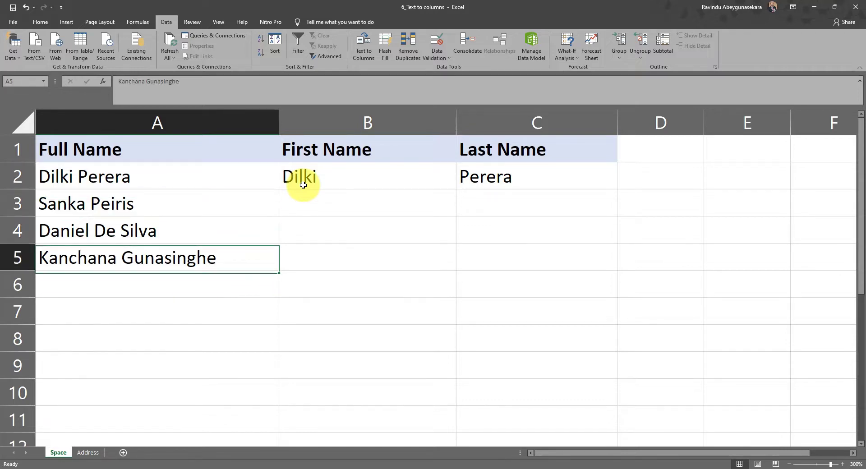
{"action": "key", "text": "Up"}
{"action": "key", "text": "Down"}
{"action": "key", "text": "Up"}
{"action": "key", "text": "Up"}
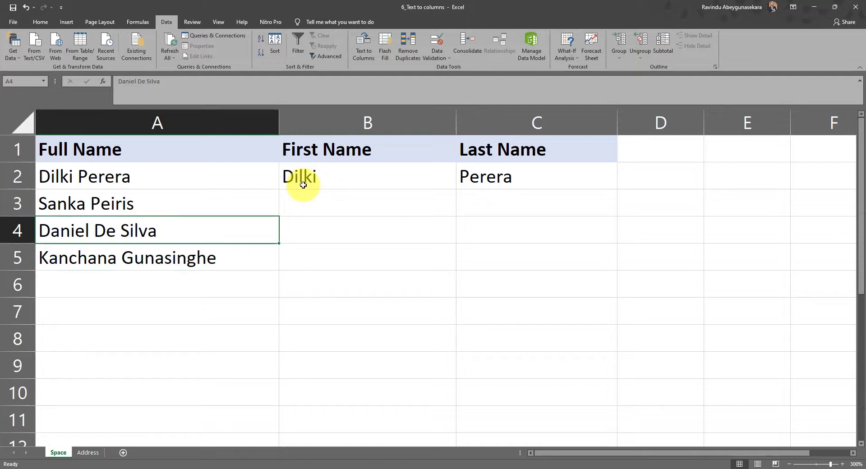
Clear the manually entered first and last name from B2:C2
{"action": "key", "text": "Up"}
{"action": "key", "text": "Right"}
{"action": "key", "text": "Right"}
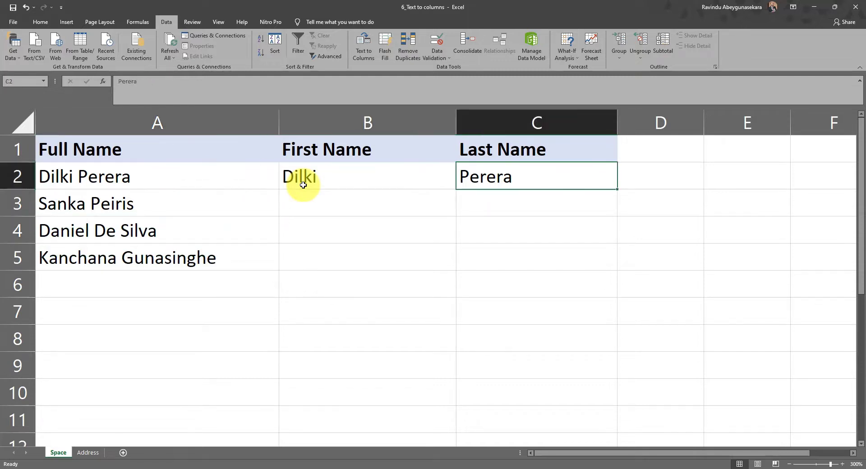
{"action": "key", "text": "shift+Left"}
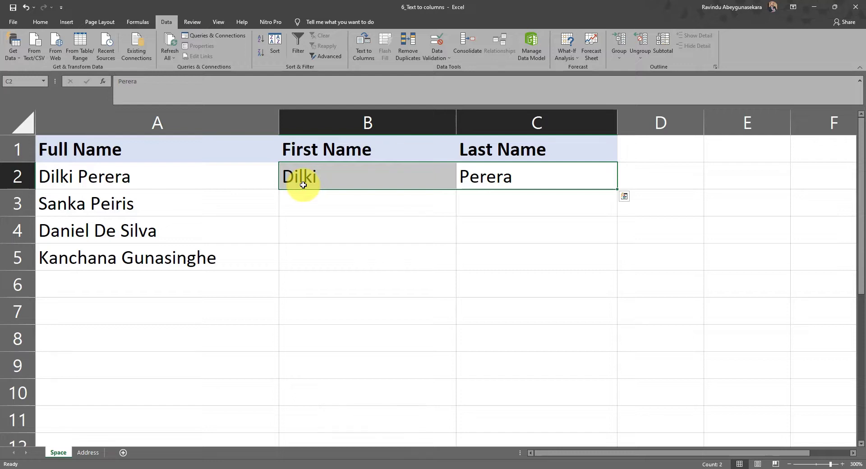
{"action": "key", "text": "Delete"}
{"action": "key", "text": "Left"}
{"action": "key", "text": "Left"}
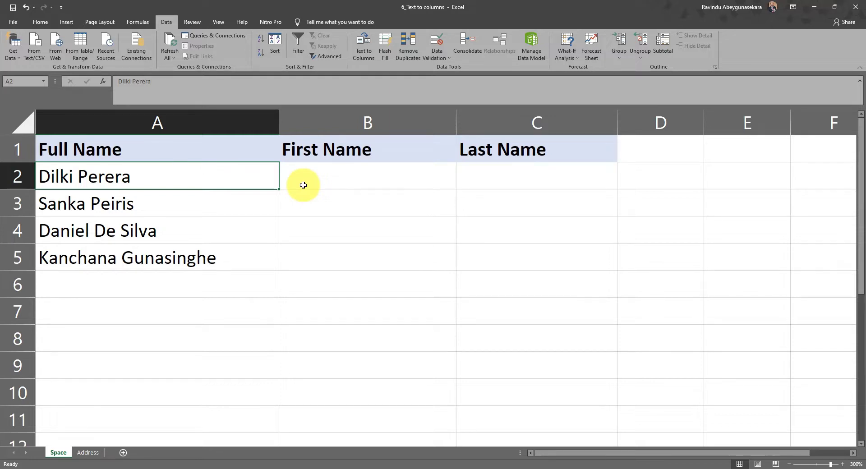
Examine the full names in A2:A5 and the First Name and Last Name target cells in B2:C5
{"action": "left_click", "coordinate": [44, 20]}
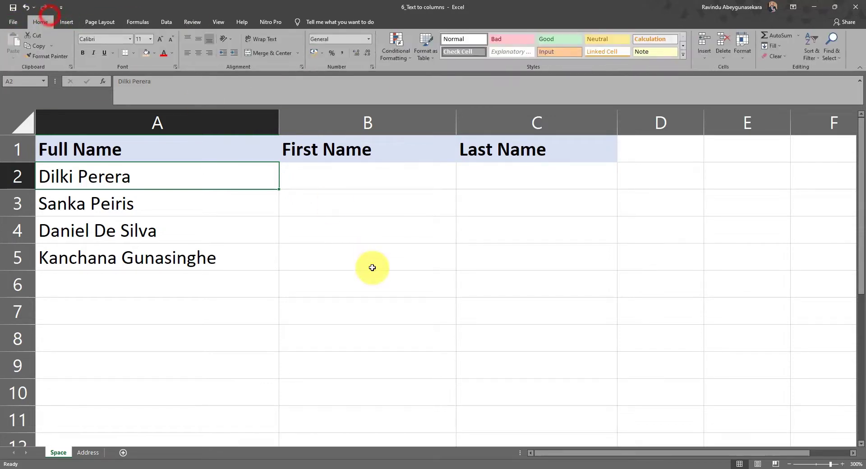
{"action": "left_click", "coordinate": [372, 267]}
{"action": "left_click_drag", "start_coordinate": [159, 175], "coordinate": [164, 261]}
{"action": "left_click", "coordinate": [393, 221]}
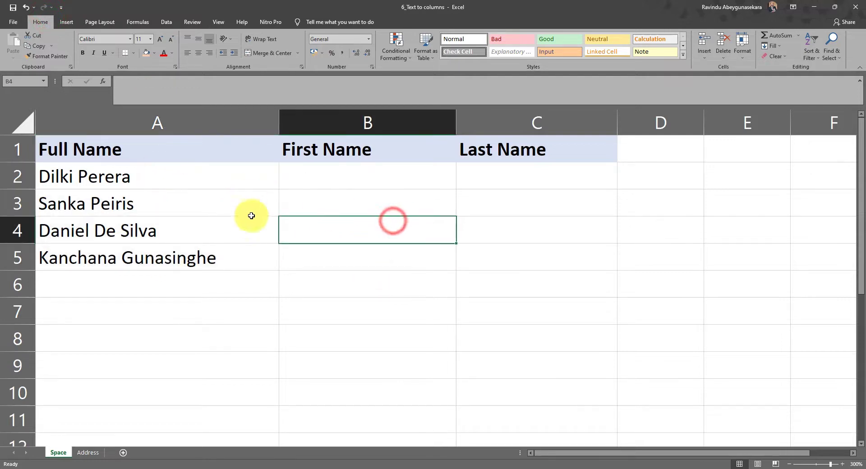
{"action": "left_click", "coordinate": [251, 229]}
{"action": "left_click", "coordinate": [238, 175]}
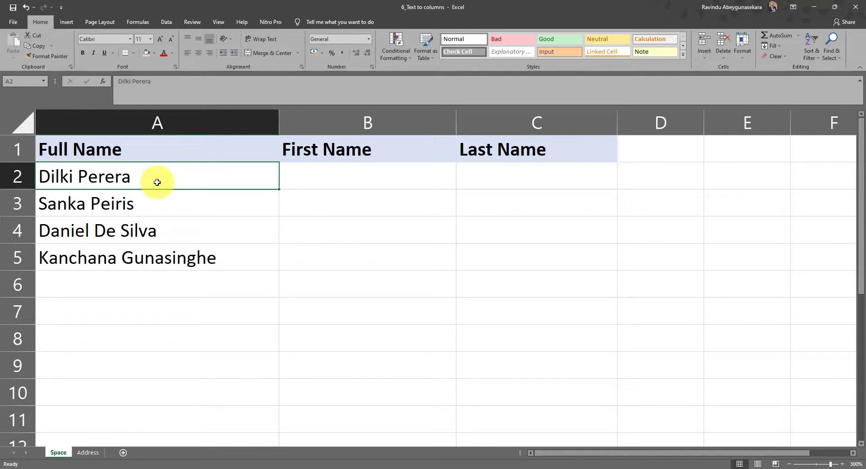
{"action": "left_click", "coordinate": [108, 178]}
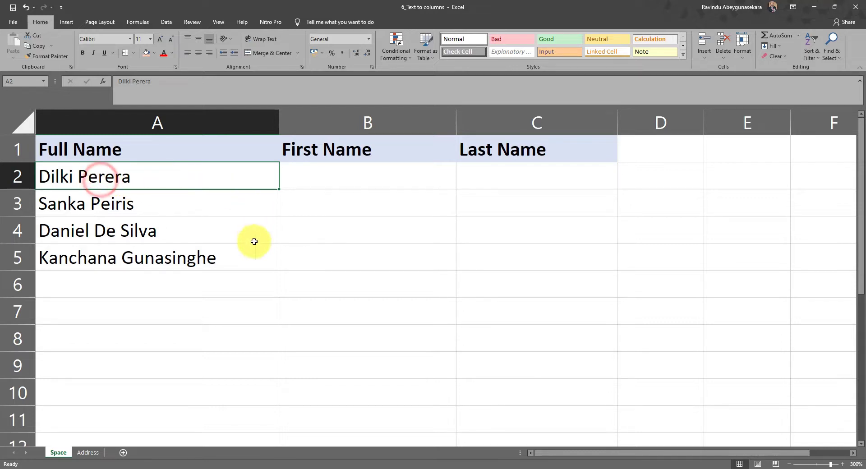
{"action": "left_click", "coordinate": [344, 185]}
{"action": "left_click_drag", "start_coordinate": [345, 204], "coordinate": [345, 307]}
{"action": "left_click_drag", "start_coordinate": [516, 161], "coordinate": [522, 267]}
{"action": "left_click", "coordinate": [313, 302]}
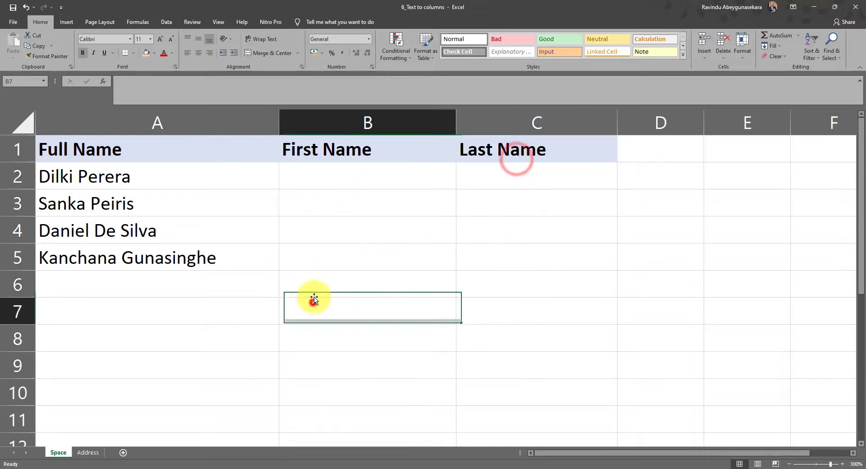
{"action": "left_click", "coordinate": [203, 191]}
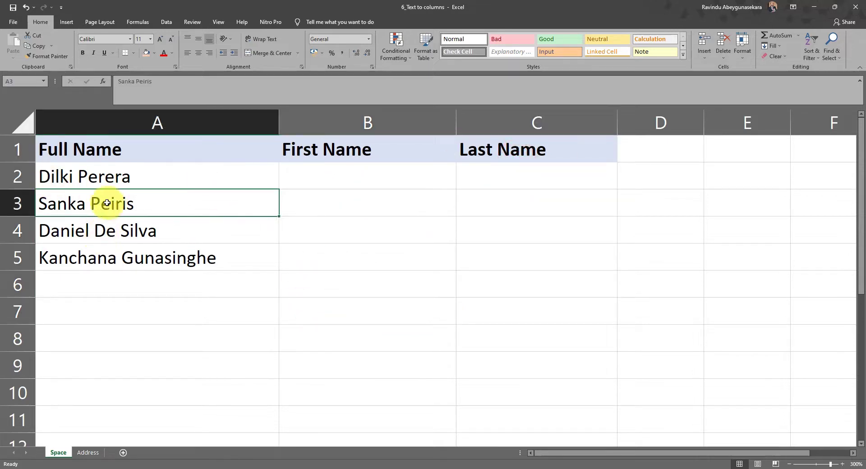
{"action": "left_click_drag", "start_coordinate": [161, 177], "coordinate": [168, 264]}
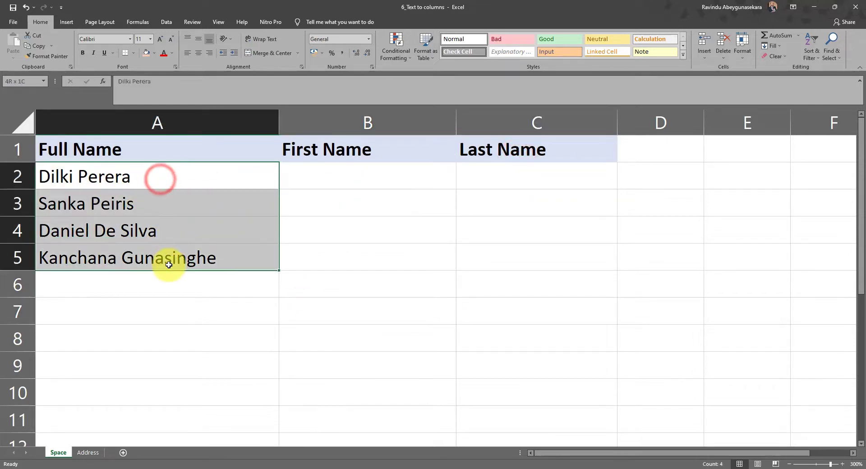
{"action": "left_click_drag", "start_coordinate": [342, 182], "coordinate": [367, 261]}
{"action": "left_click_drag", "start_coordinate": [530, 184], "coordinate": [537, 270]}
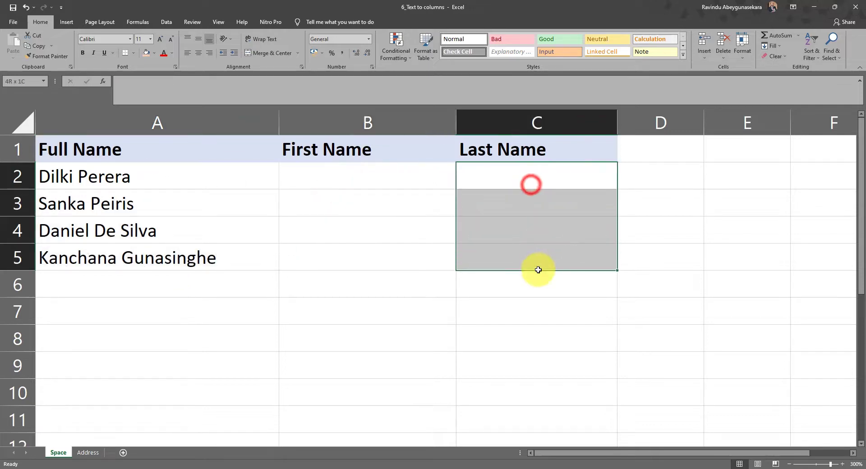
{"action": "left_click", "coordinate": [332, 275]}
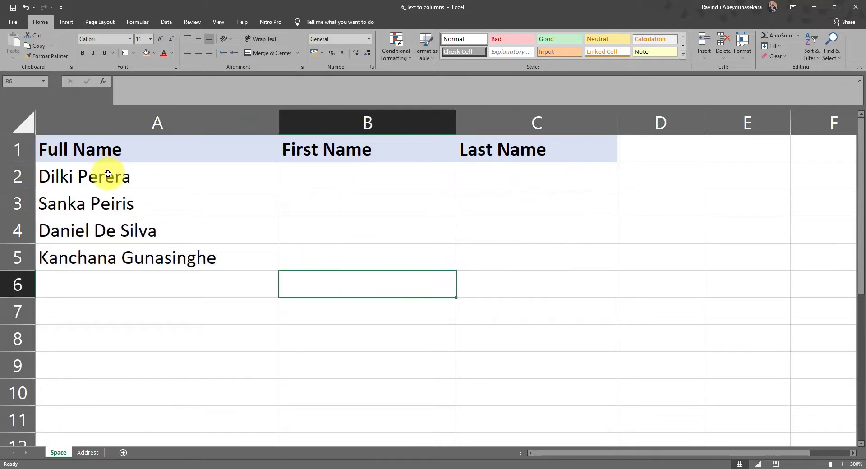
{"action": "left_click", "coordinate": [108, 175]}
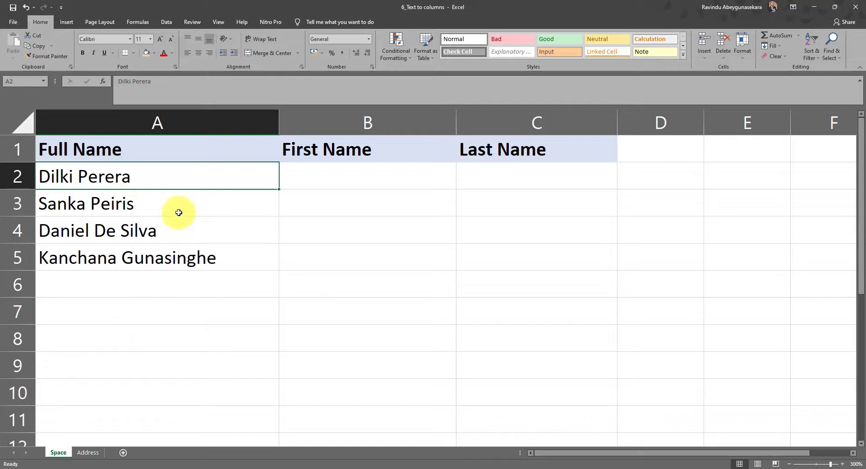
{"action": "left_click", "coordinate": [183, 208]}
{"action": "left_click", "coordinate": [140, 255]}
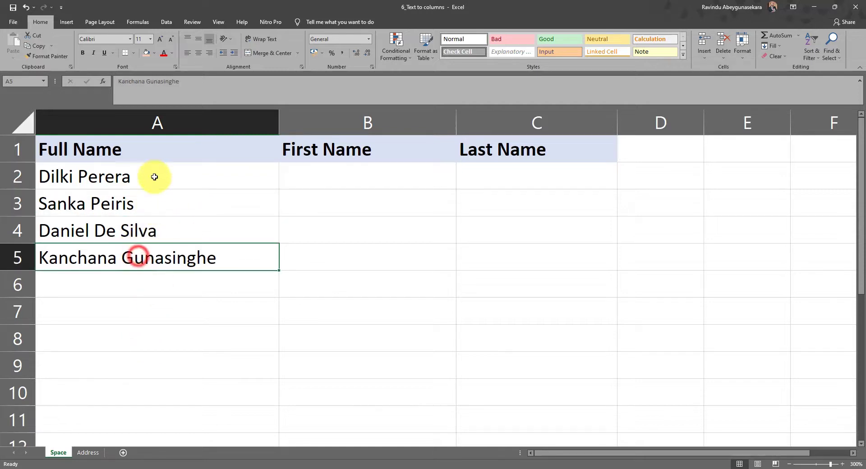
{"action": "left_click", "coordinate": [154, 175]}
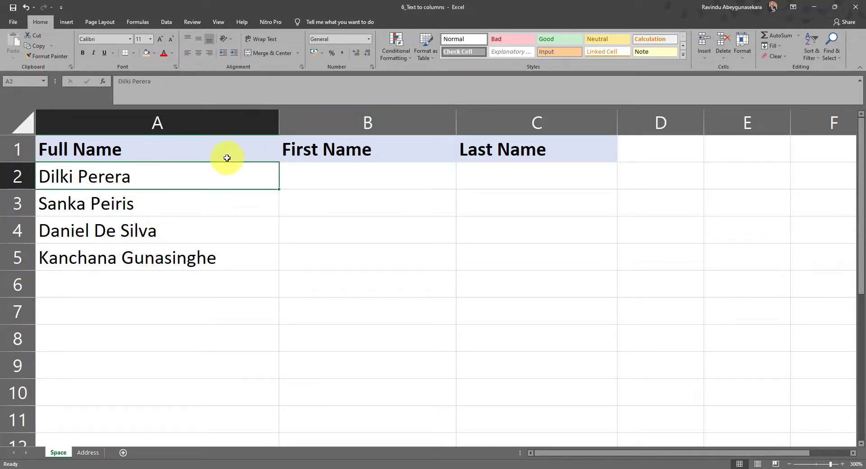
Start the Text to Columns wizard on the whole of column A and choose the Delimited data type
{"action": "left_click_drag", "start_coordinate": [220, 153], "coordinate": [217, 257]}
{"action": "left_click_drag", "start_coordinate": [207, 155], "coordinate": [210, 250]}
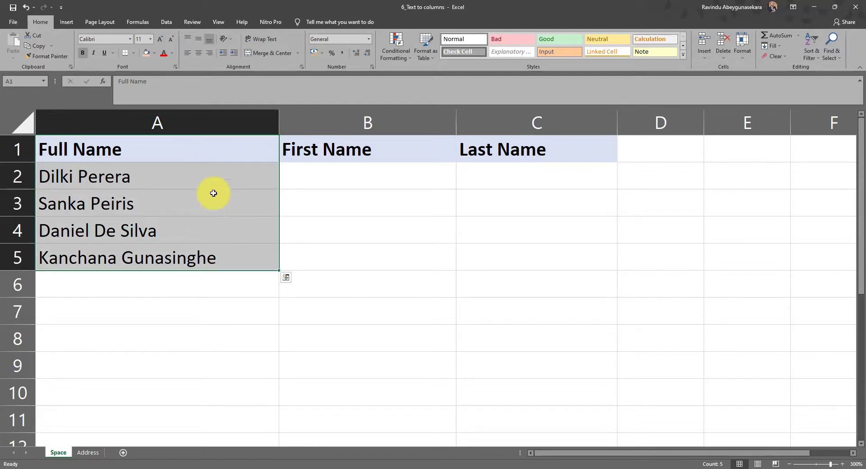
{"action": "left_click", "coordinate": [188, 124]}
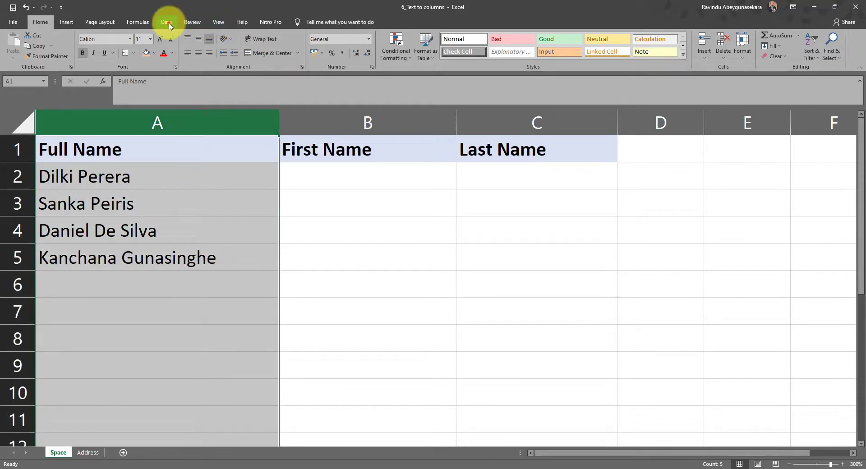
{"action": "left_click", "coordinate": [167, 22]}
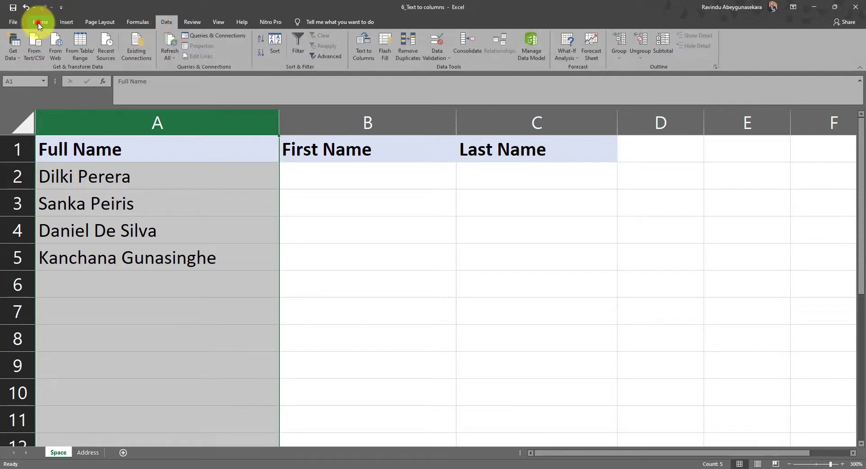
{"action": "left_click", "coordinate": [39, 23]}
{"action": "left_click", "coordinate": [168, 23]}
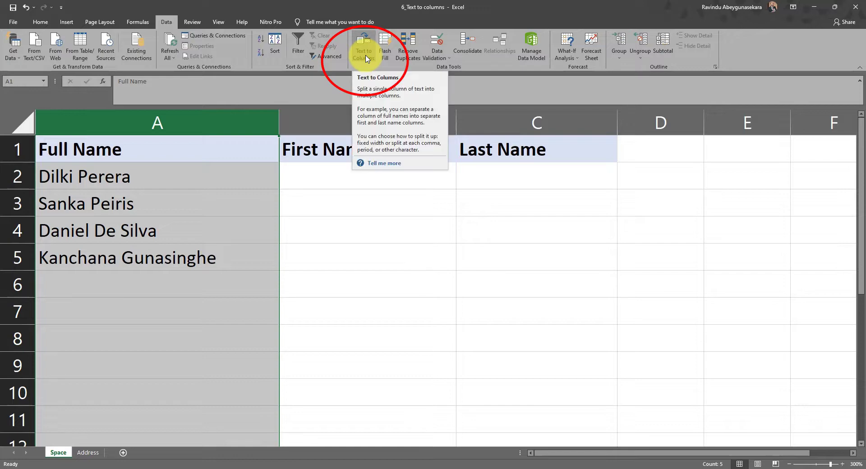
{"action": "left_click", "coordinate": [367, 56]}
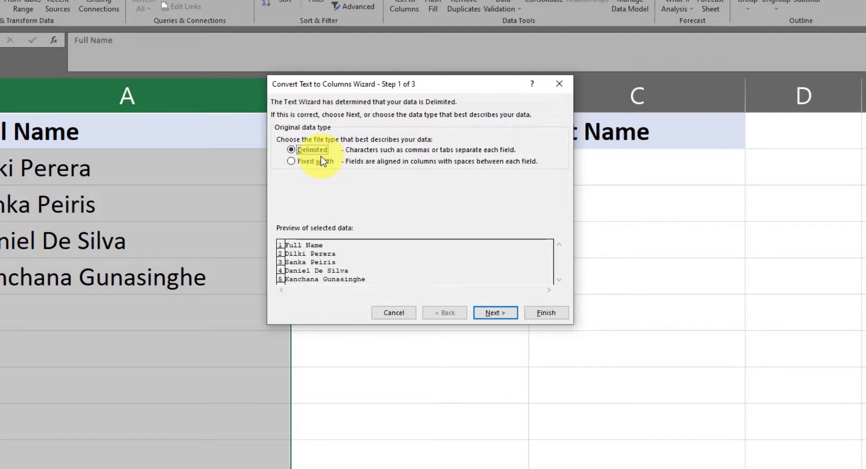
{"action": "left_click", "coordinate": [310, 148]}
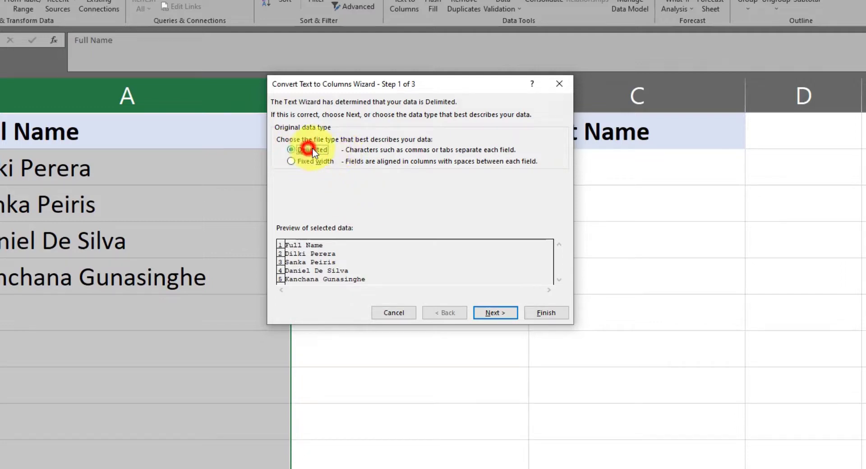
{"action": "left_click", "coordinate": [494, 314]}
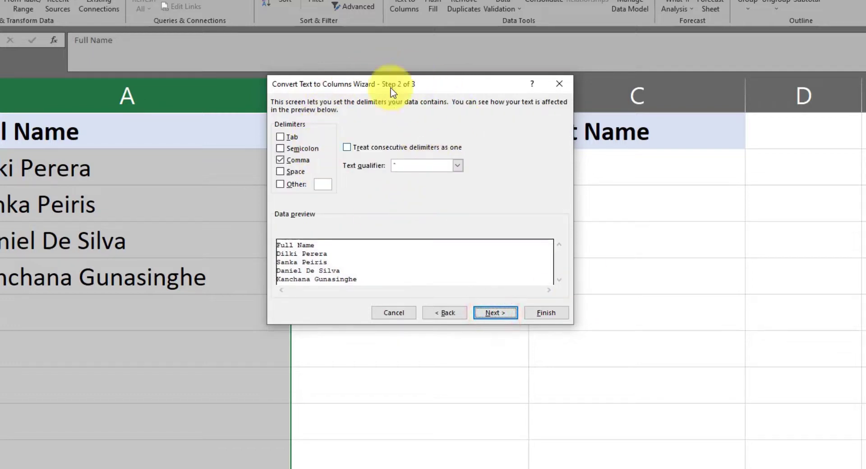
Try Space as the only delimiter for the split, and close the wizard without applying it
{"action": "left_click", "coordinate": [289, 136]}
{"action": "left_click", "coordinate": [295, 160]}
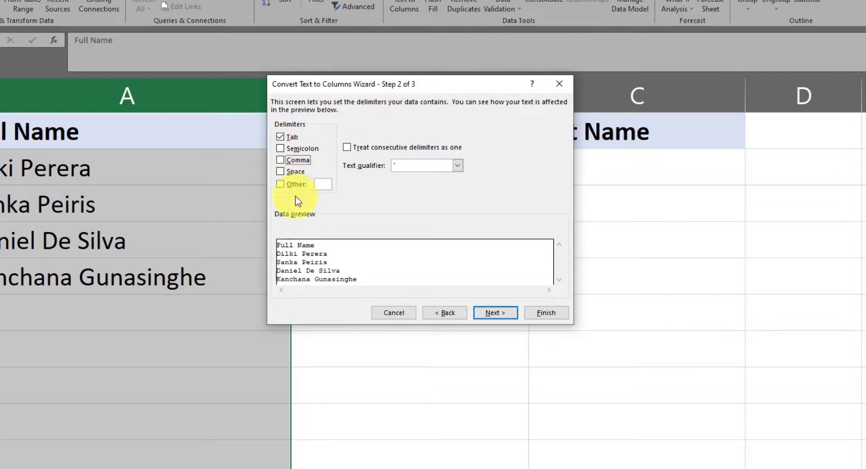
{"action": "left_click", "coordinate": [290, 136]}
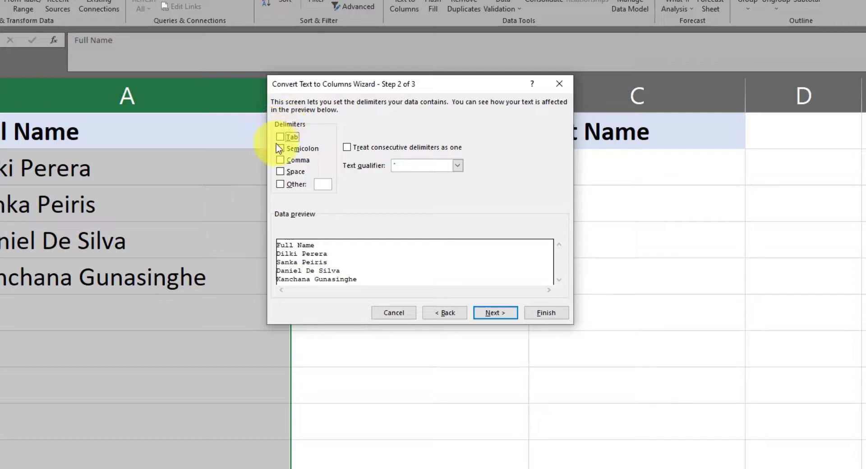
{"action": "left_click", "coordinate": [286, 173]}
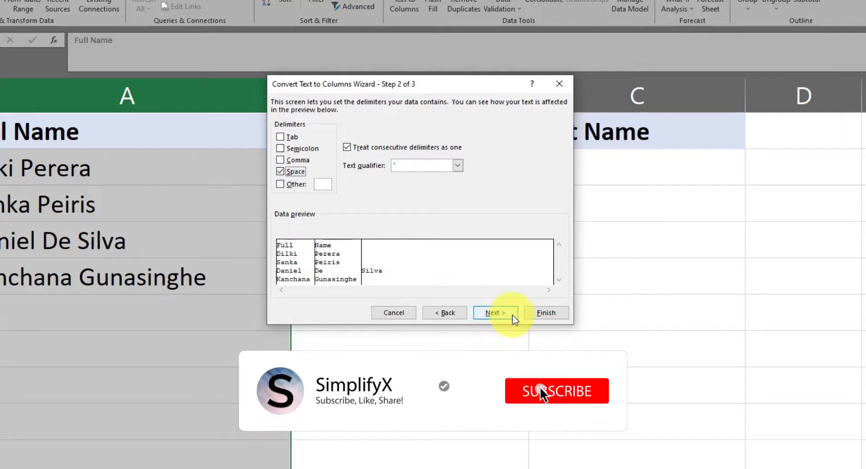
{"action": "left_click", "coordinate": [558, 81]}
{"action": "left_click", "coordinate": [346, 298]}
{"action": "left_click", "coordinate": [134, 165]}
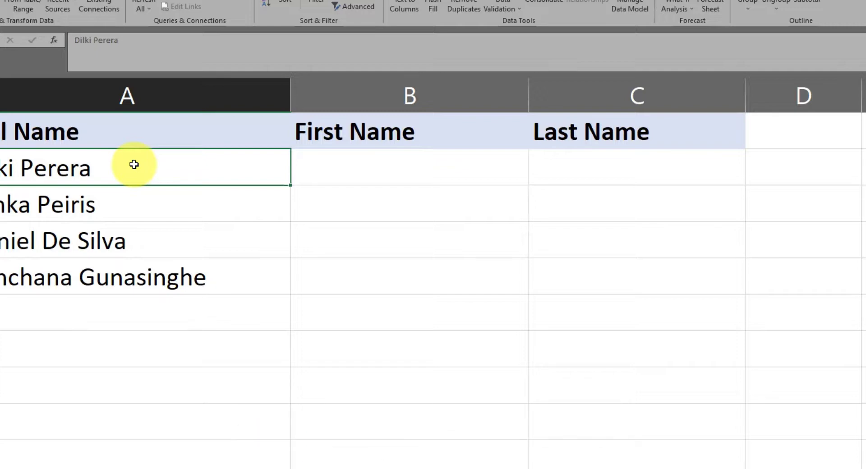
Run Text to Columns on A2:A5 as delimited data split at spaces, using the General column data format
{"action": "key", "text": "ctrl+shift+Down"}
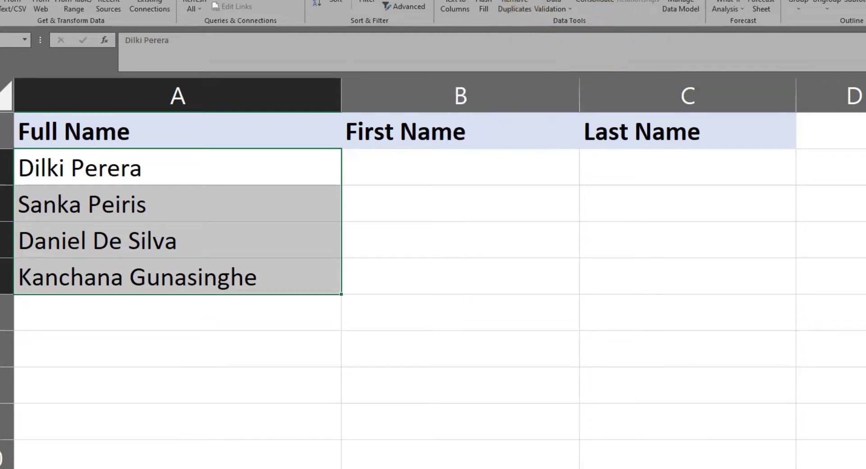
{"action": "left_click", "coordinate": [456, 11]}
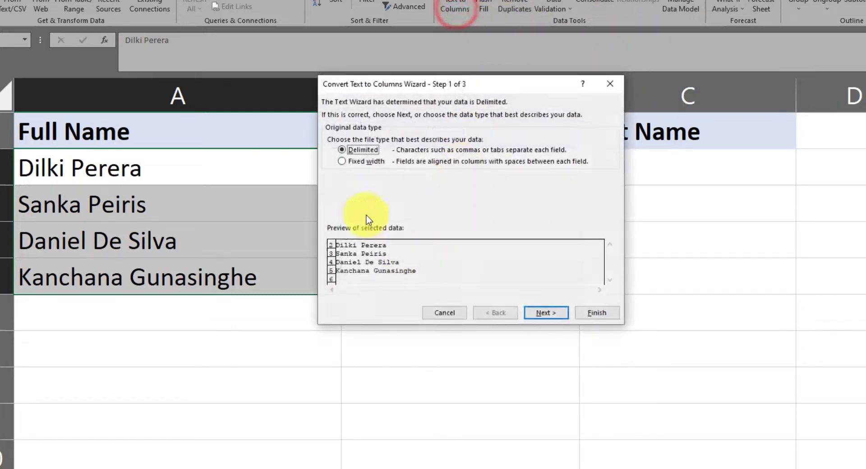
{"action": "left_click", "coordinate": [562, 315]}
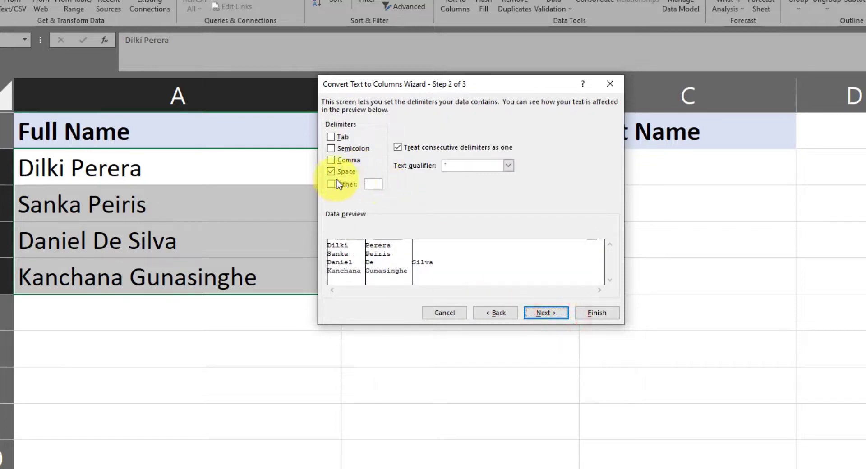
{"action": "left_click", "coordinate": [545, 313]}
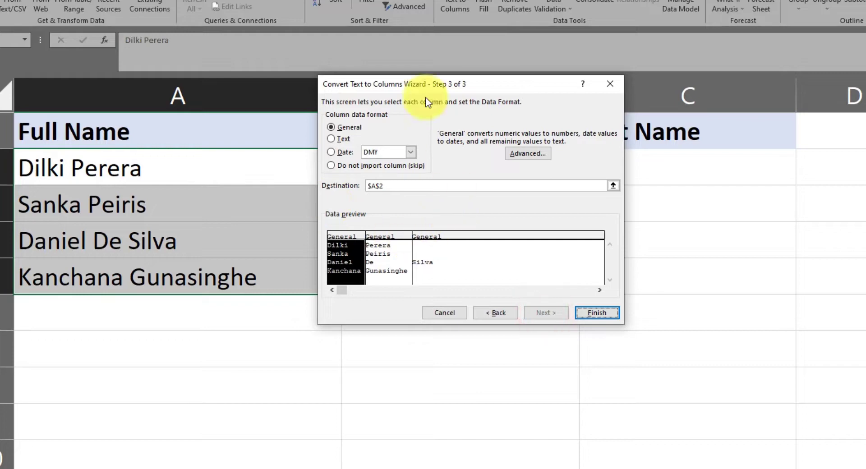
{"action": "left_click", "coordinate": [338, 127]}
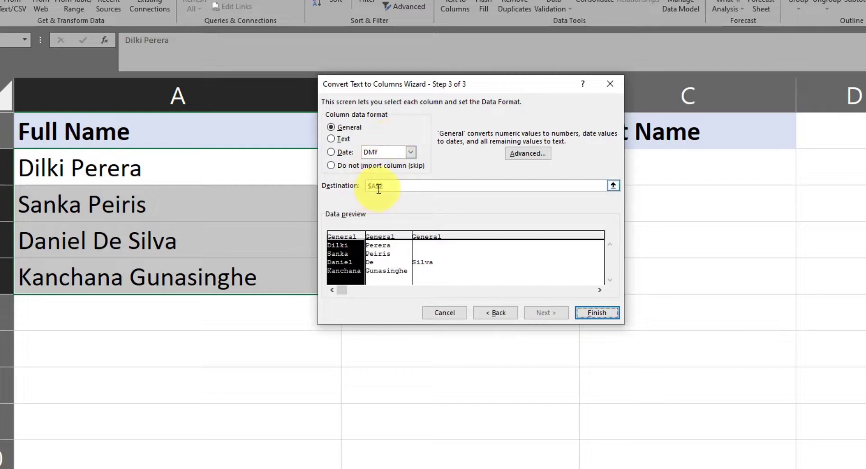
Set the split's destination to $B$2 and complete the wizard
{"action": "left_click_drag", "start_coordinate": [408, 86], "coordinate": [612, 124]}
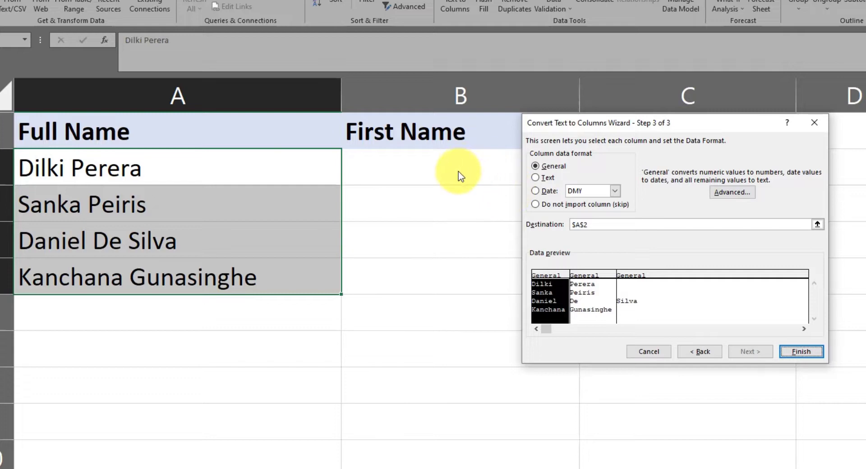
{"action": "left_click_drag", "start_coordinate": [612, 125], "coordinate": [586, 273]}
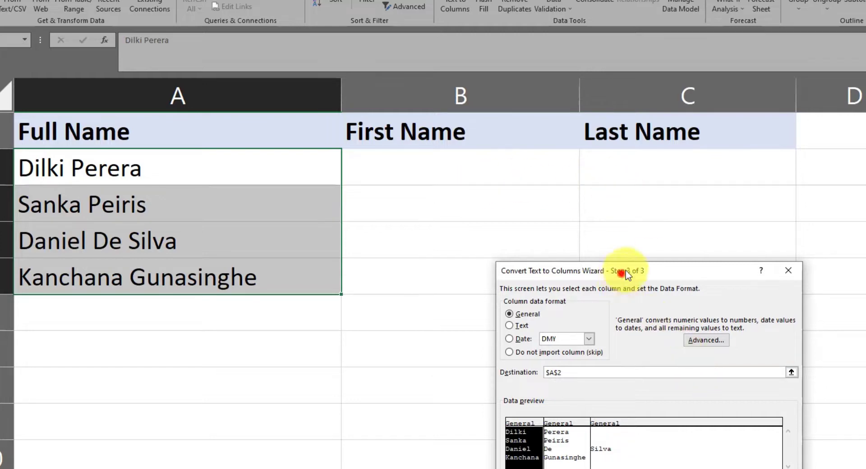
{"action": "left_click_drag", "start_coordinate": [622, 271], "coordinate": [718, 209]}
{"action": "left_click", "coordinate": [648, 312]}
{"action": "key", "text": "BackSpace"}
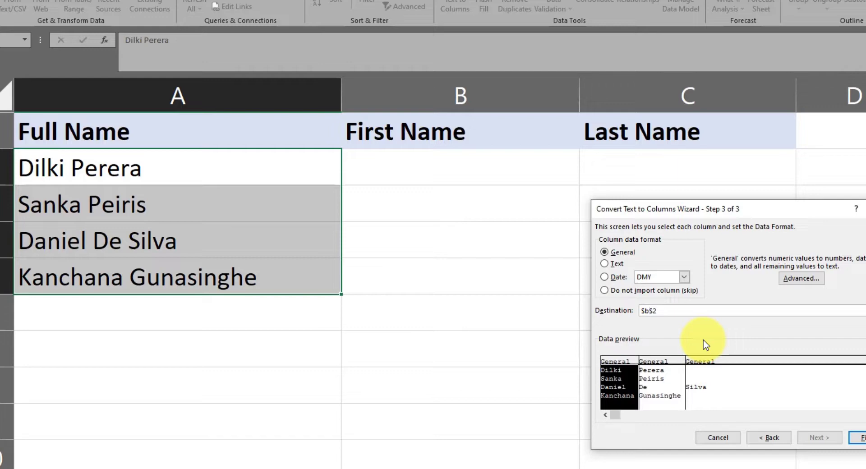
{"action": "left_click", "coordinate": [668, 310]}
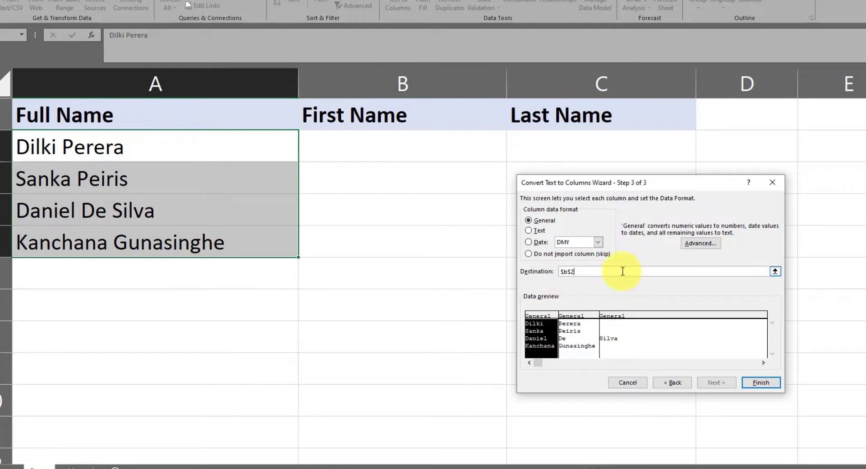
{"action": "left_click", "coordinate": [605, 275]}
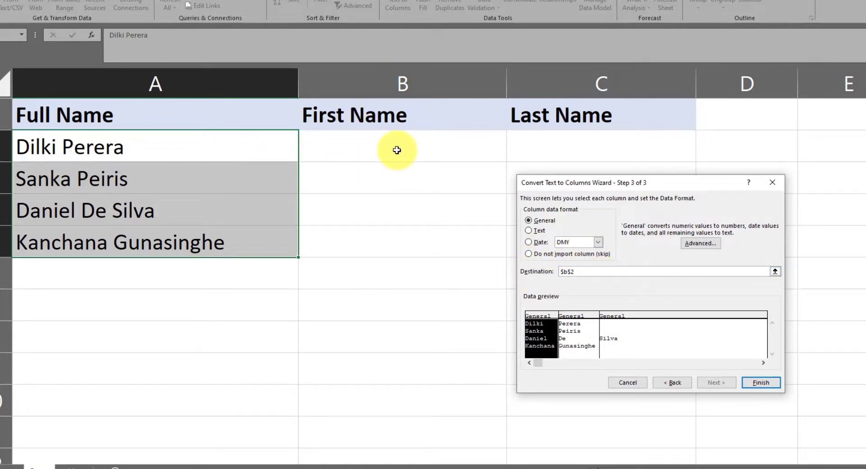
{"action": "left_click", "coordinate": [754, 382]}
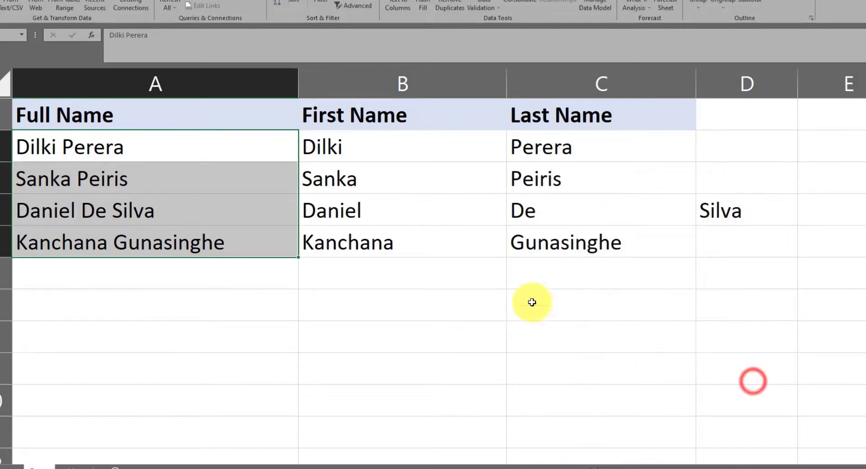
Examine the split names in B2:C5 and how the three-word name in A4 is divided across B4:D4
{"action": "left_click", "coordinate": [522, 340]}
{"action": "left_click_drag", "start_coordinate": [397, 153], "coordinate": [381, 240]}
{"action": "left_click_drag", "start_coordinate": [610, 139], "coordinate": [607, 241]}
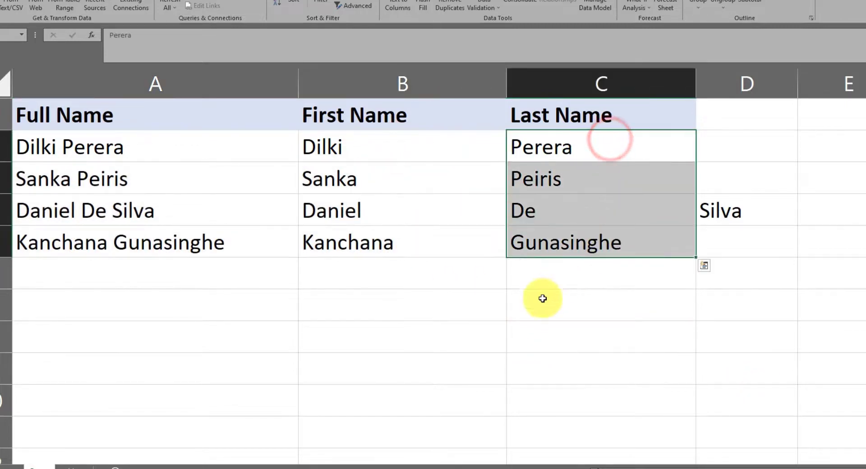
{"action": "left_click", "coordinate": [399, 284]}
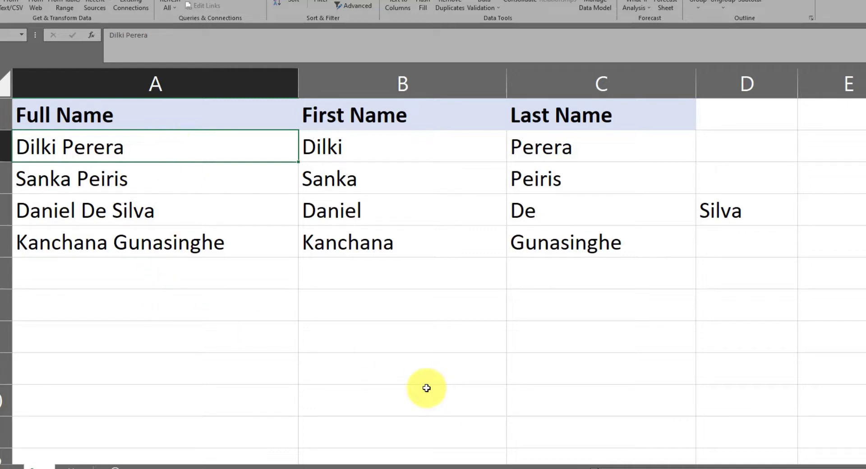
{"action": "left_click", "coordinate": [327, 212]}
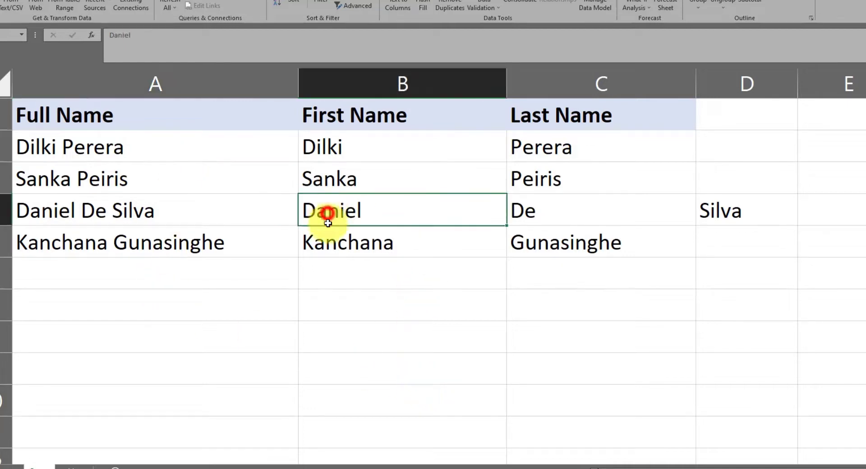
{"action": "left_click", "coordinate": [325, 227]}
{"action": "left_click", "coordinate": [717, 214]}
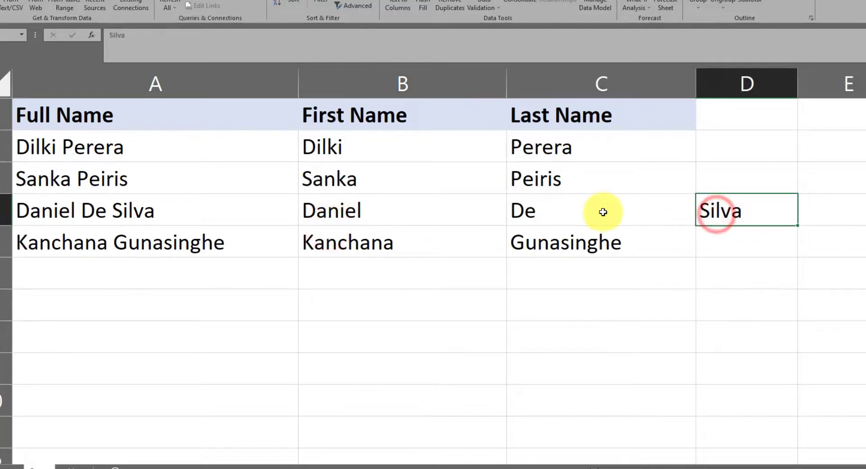
{"action": "left_click", "coordinate": [602, 213]}
{"action": "left_click", "coordinate": [764, 228]}
{"action": "left_click", "coordinate": [738, 215]}
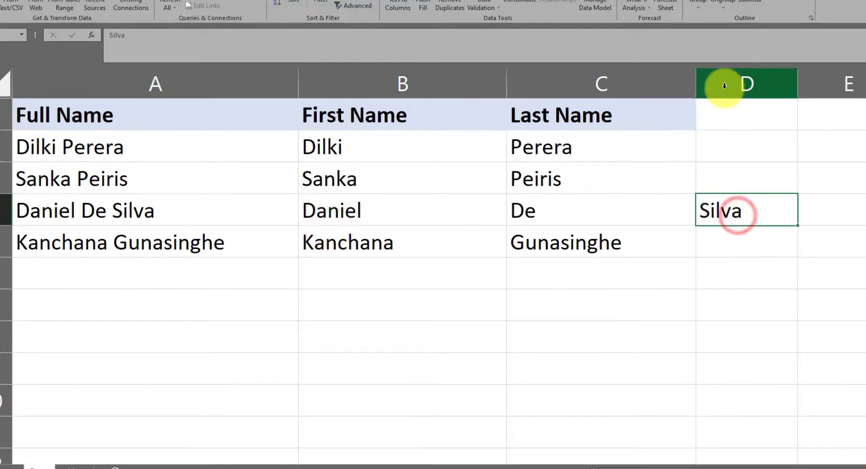
{"action": "left_click", "coordinate": [745, 264]}
{"action": "left_click", "coordinate": [63, 216]}
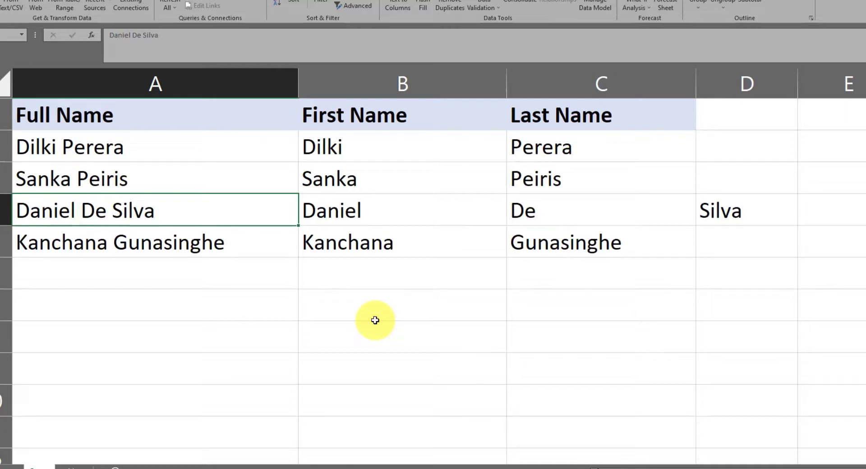
Compare the full names in A2:A5 with their split parts, inspecting the spaces within the name in A4
{"action": "left_click_drag", "start_coordinate": [412, 149], "coordinate": [400, 298]}
{"action": "left_click", "coordinate": [320, 272]}
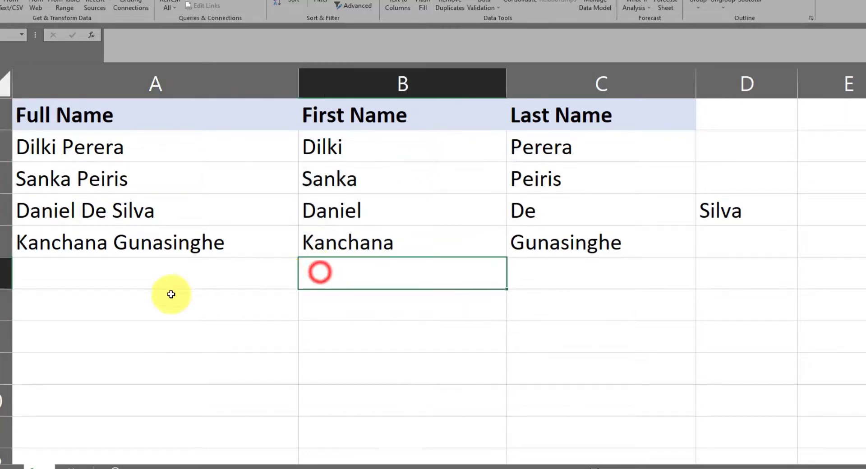
{"action": "left_click", "coordinate": [149, 282]}
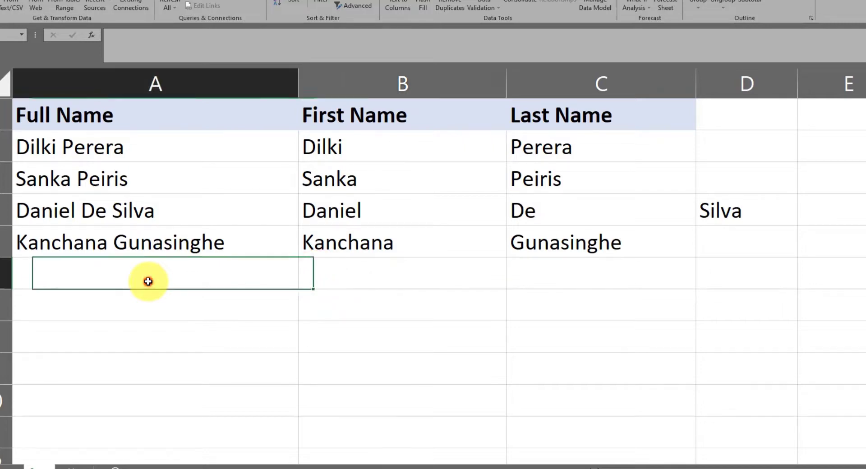
{"action": "left_click", "coordinate": [164, 212]}
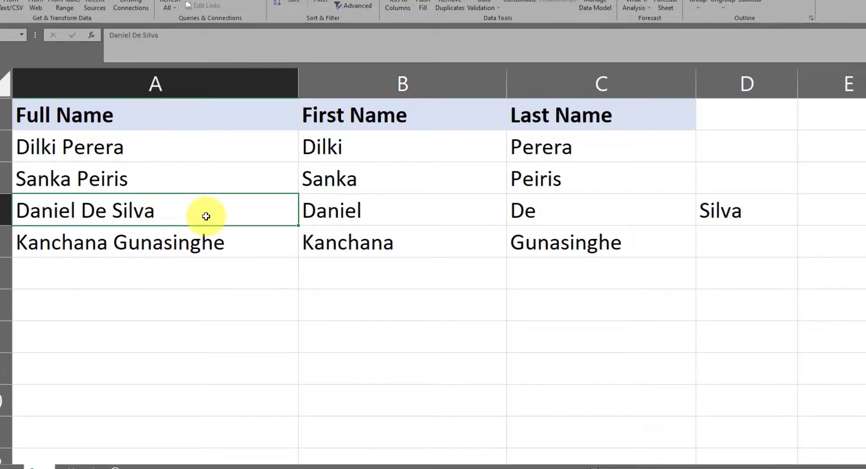
{"action": "left_click", "coordinate": [541, 194]}
{"action": "left_click", "coordinate": [148, 236]}
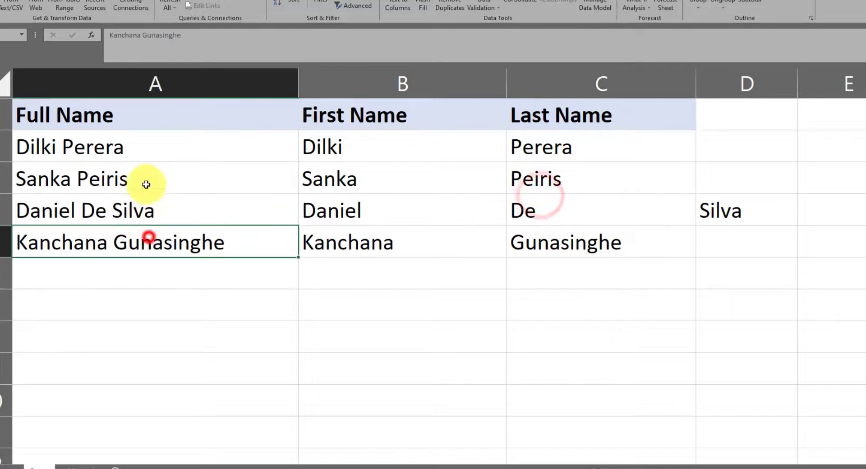
{"action": "left_click_drag", "start_coordinate": [147, 147], "coordinate": [176, 413]}
{"action": "left_click", "coordinate": [187, 245]}
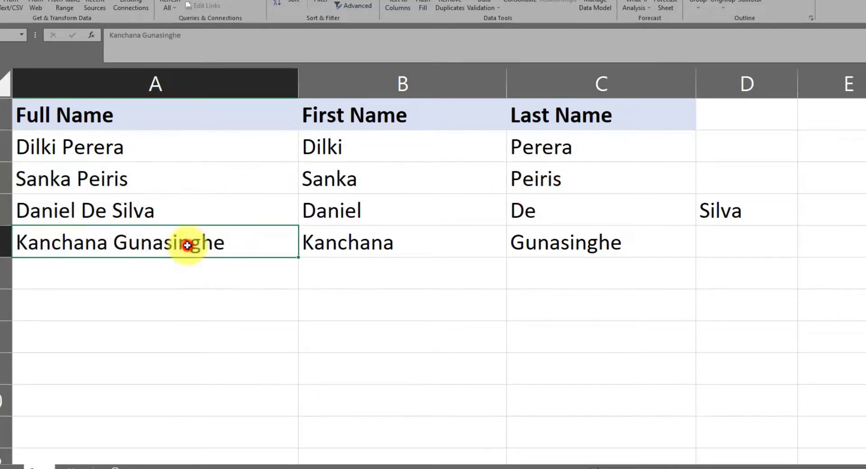
{"action": "left_click_drag", "start_coordinate": [190, 151], "coordinate": [178, 396]}
{"action": "left_click", "coordinate": [201, 306]}
{"action": "left_click", "coordinate": [172, 218]}
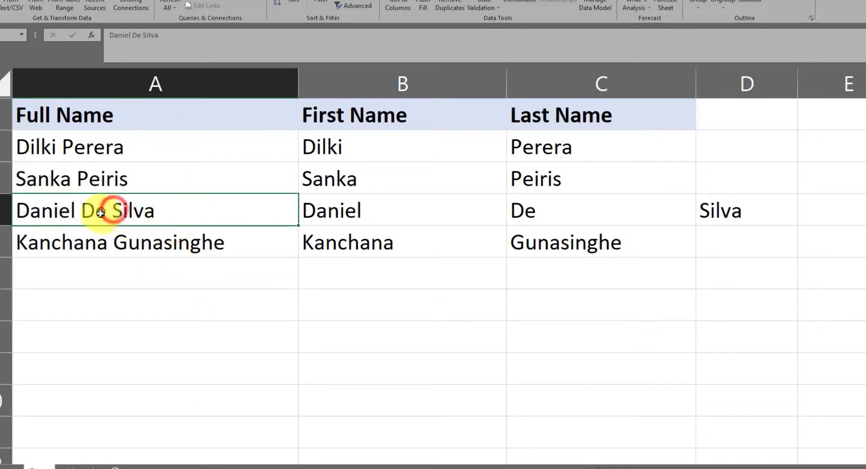
{"action": "double_click", "coordinate": [114, 210]}
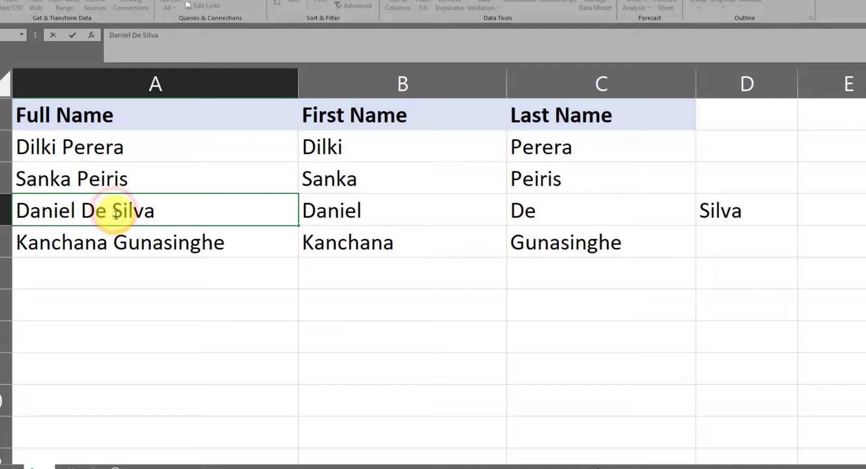
{"action": "left_click_drag", "start_coordinate": [463, 381], "coordinate": [470, 391]}
Check the Last Name entries in column C and compare the full name in A2 with its first name in B2
{"action": "left_click", "coordinate": [575, 187]}
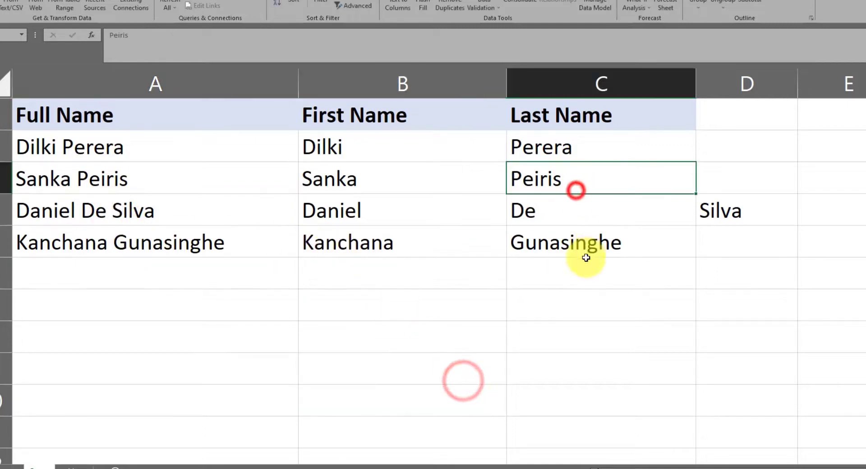
{"action": "left_click", "coordinate": [582, 338]}
{"action": "left_click", "coordinate": [562, 221]}
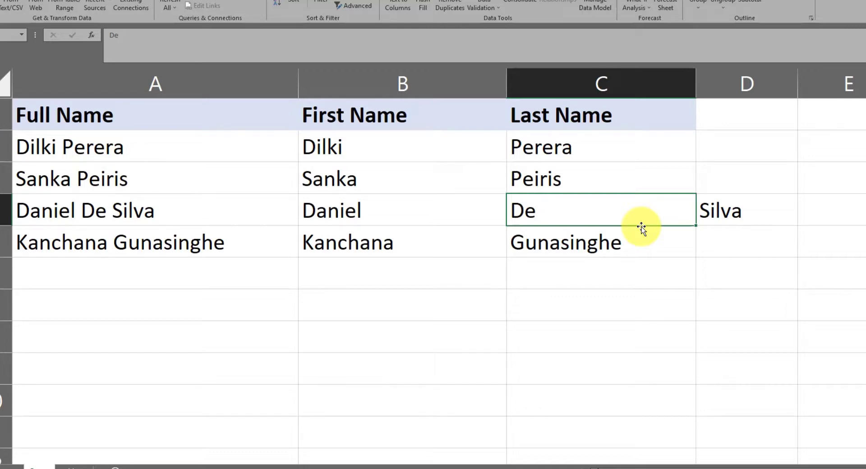
{"action": "left_click", "coordinate": [557, 301]}
{"action": "left_click_drag", "start_coordinate": [551, 176], "coordinate": [551, 298]}
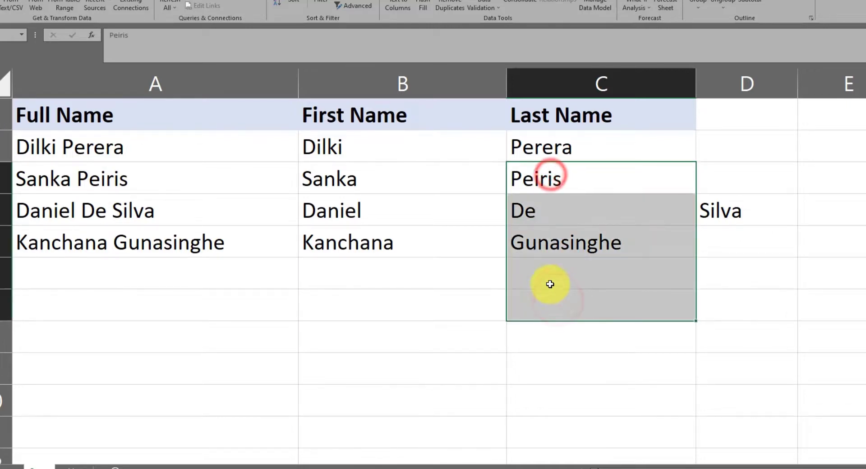
{"action": "left_click", "coordinate": [550, 266]}
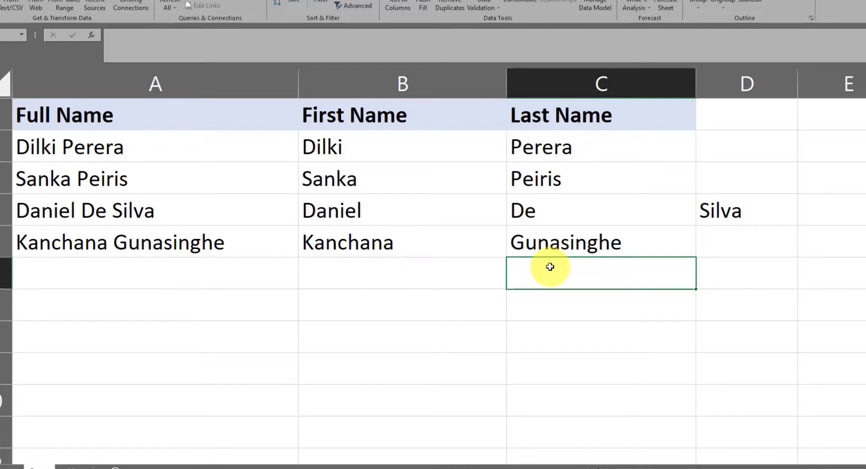
{"action": "left_click", "coordinate": [43, 147]}
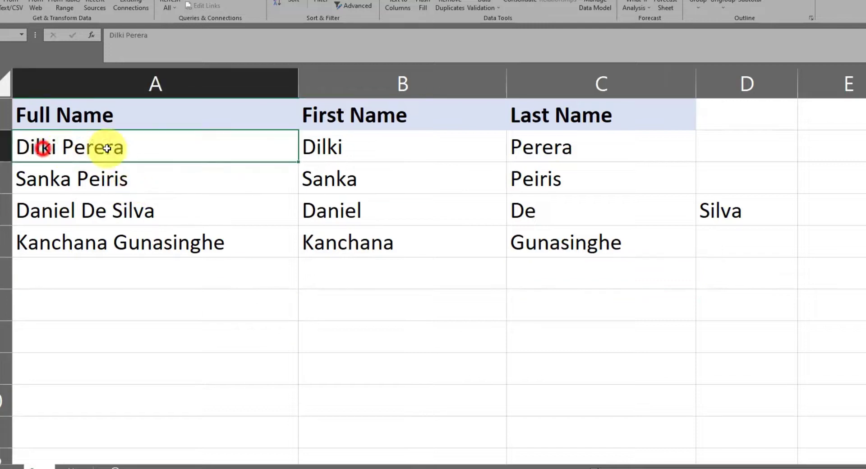
{"action": "left_click", "coordinate": [419, 146]}
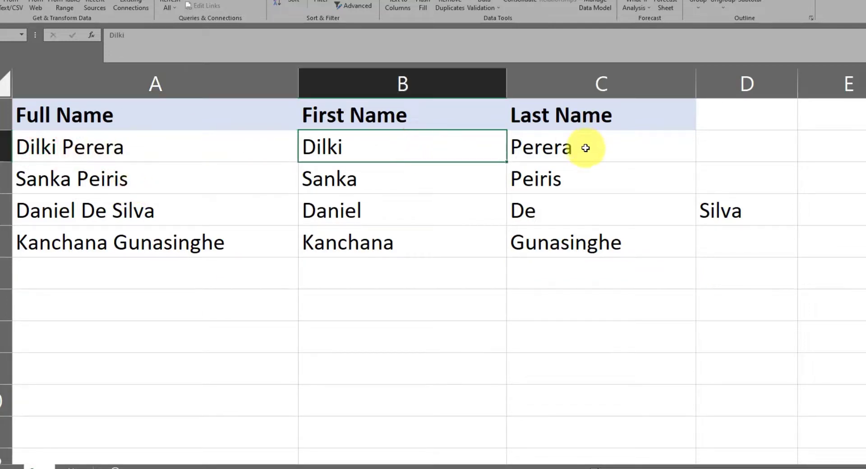
{"action": "left_click", "coordinate": [315, 193]}
Switch to the Address worksheet
{"action": "left_click", "coordinate": [74, 467]}
{"action": "left_click", "coordinate": [317, 257]}
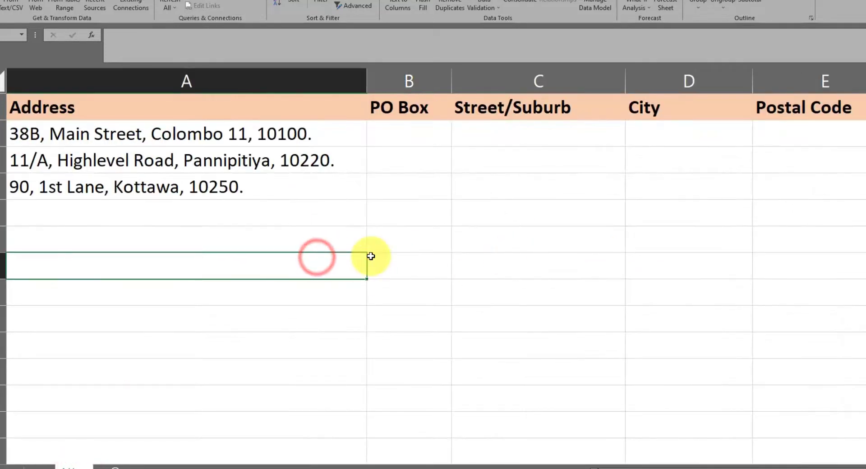
{"action": "left_click", "coordinate": [294, 221]}
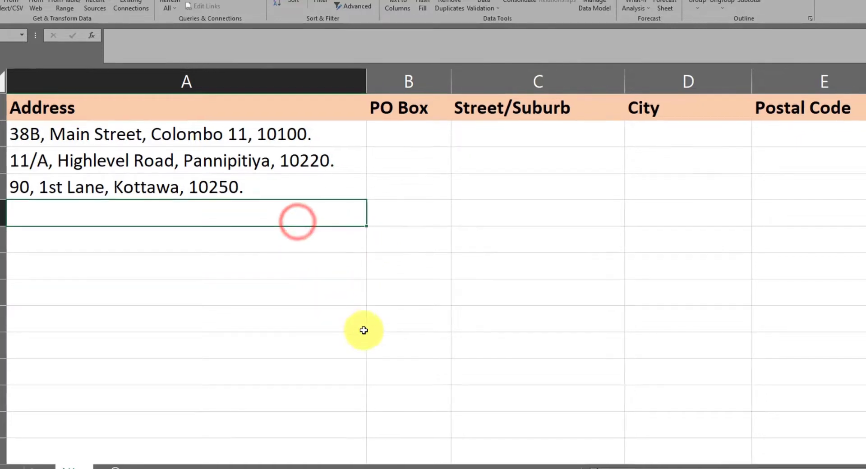
Examine the comma-separated addresses in A2:A4 of the Address sheet
{"action": "left_click", "coordinate": [363, 330]}
{"action": "left_click", "coordinate": [284, 230]}
{"action": "left_click_drag", "start_coordinate": [118, 170], "coordinate": [116, 233]}
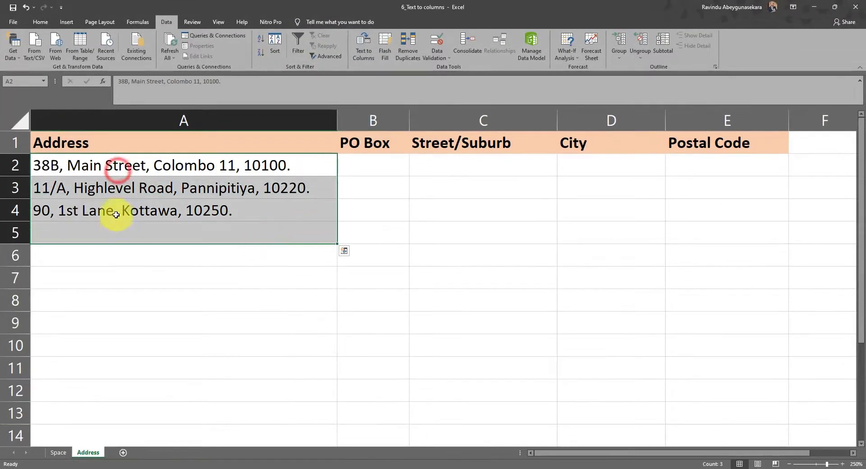
{"action": "left_click", "coordinate": [153, 299]}
{"action": "left_click_drag", "start_coordinate": [127, 166], "coordinate": [127, 203]}
{"action": "left_click", "coordinate": [274, 277]}
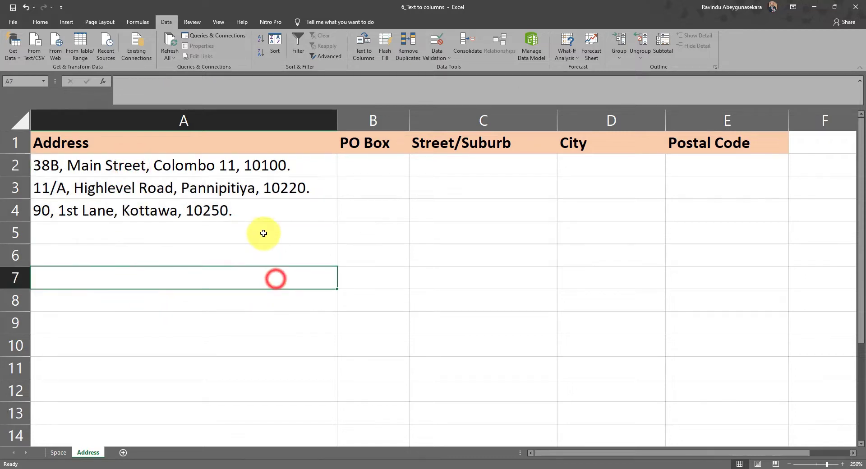
{"action": "left_click", "coordinate": [263, 234]}
{"action": "left_click", "coordinate": [240, 201]}
{"action": "left_click_drag", "start_coordinate": [227, 168], "coordinate": [222, 208]}
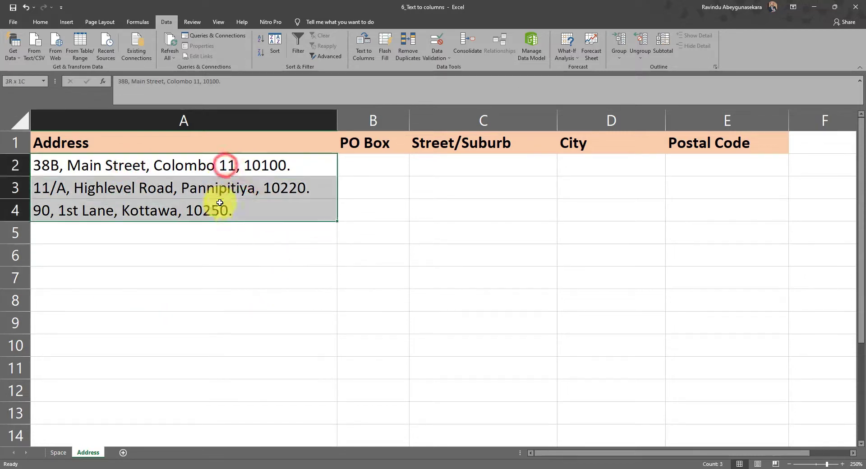
Compare the addresses in A2:A4 with the empty Street/Suburb, City and Postal Code columns they should be split into
{"action": "left_click", "coordinate": [191, 329]}
{"action": "left_click", "coordinate": [167, 234]}
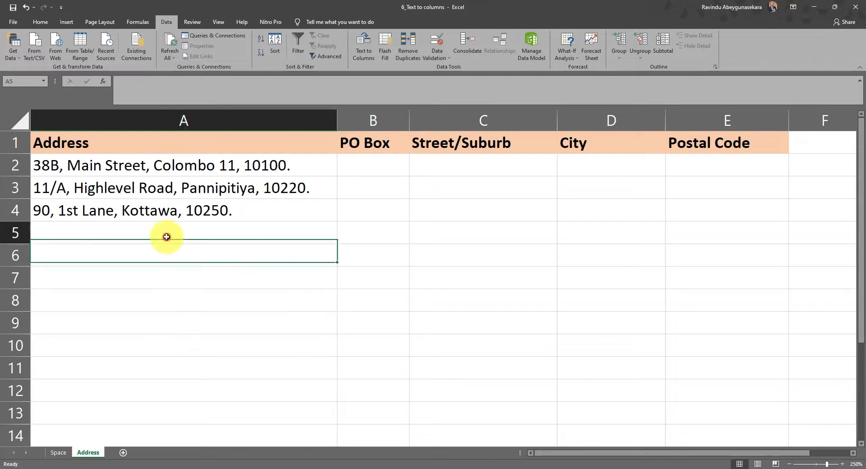
{"action": "left_click_drag", "start_coordinate": [185, 171], "coordinate": [187, 202]}
{"action": "left_click", "coordinate": [207, 276]}
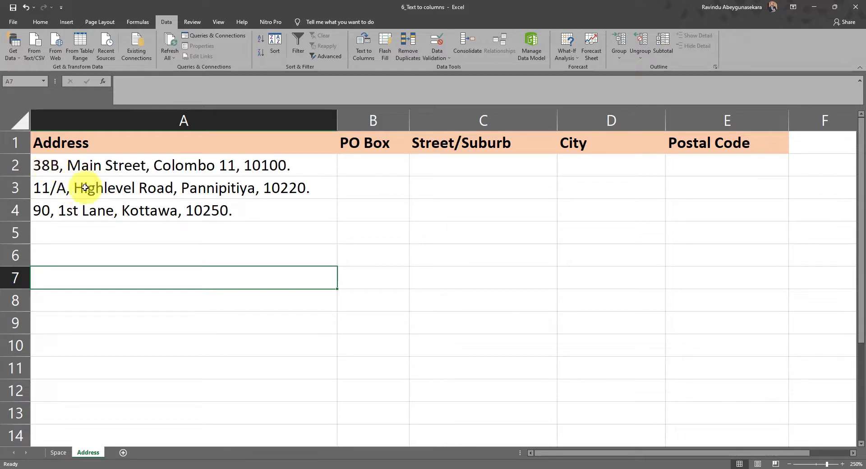
{"action": "left_click", "coordinate": [437, 165]}
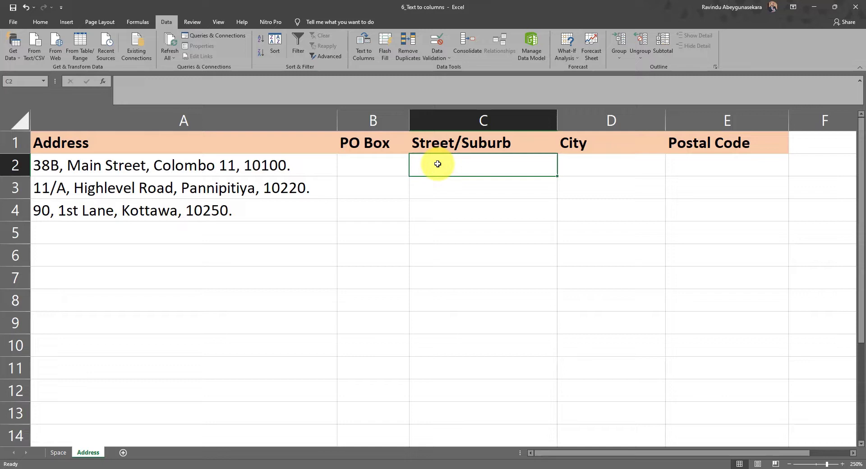
{"action": "left_click", "coordinate": [425, 224]}
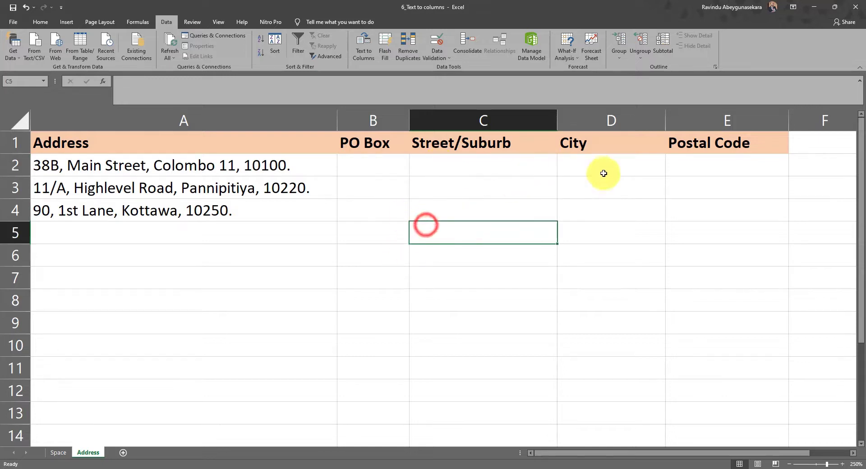
{"action": "left_click_drag", "start_coordinate": [604, 173], "coordinate": [605, 212]}
{"action": "left_click_drag", "start_coordinate": [708, 164], "coordinate": [724, 214]}
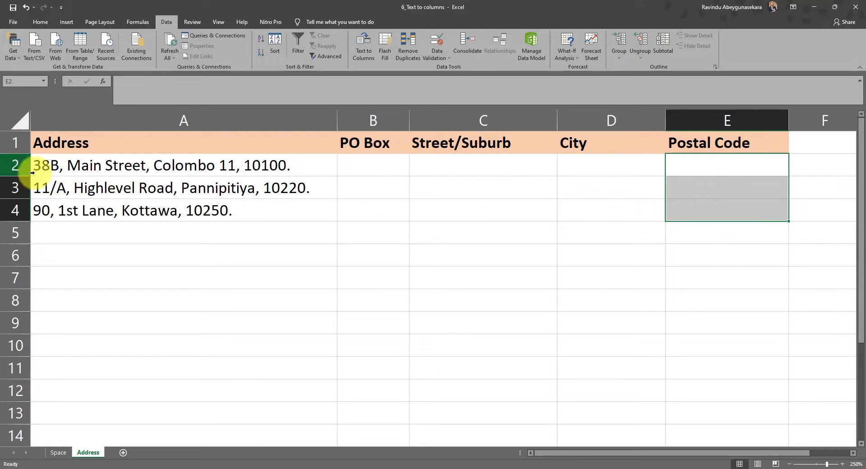
{"action": "left_click", "coordinate": [295, 234]}
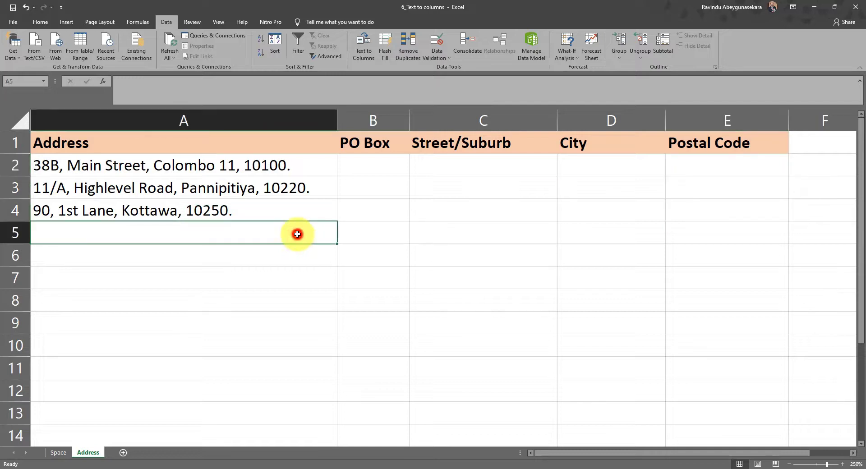
{"action": "left_click", "coordinate": [280, 219]}
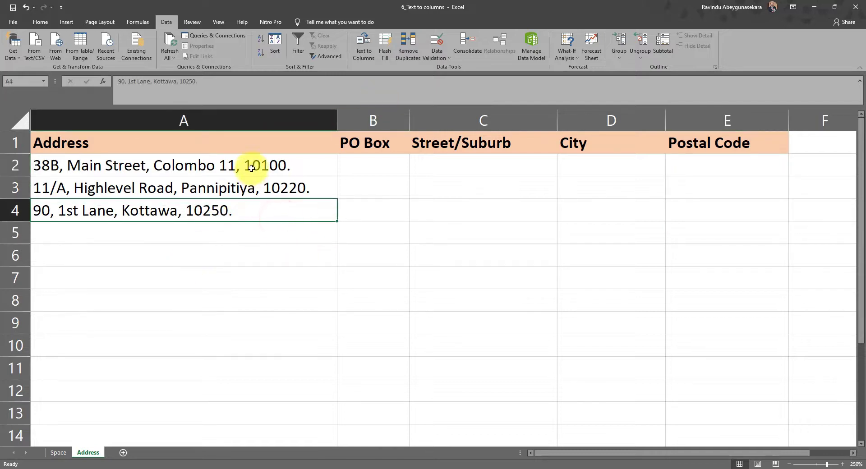
{"action": "left_click", "coordinate": [287, 247]}
Select the addresses in A2:A4 of the Address sheet
{"action": "left_click", "coordinate": [258, 164]}
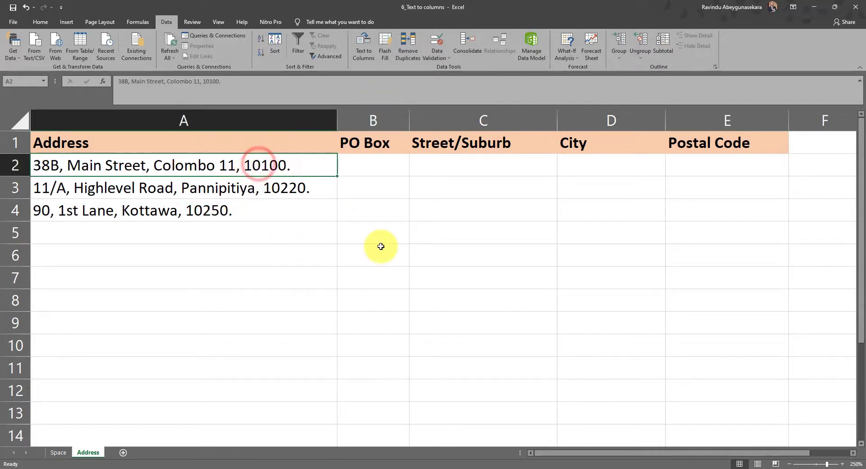
{"action": "key", "text": "shift+Down"}
{"action": "key", "text": "shift+Down"}
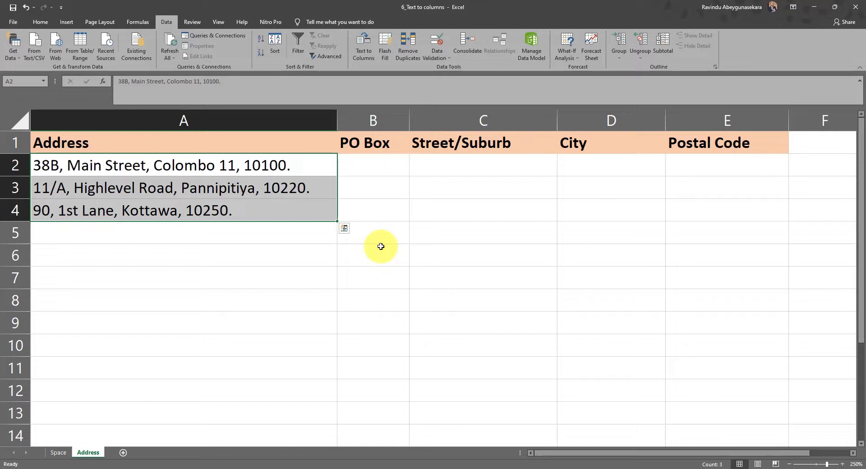
{"action": "key", "text": "alt"}
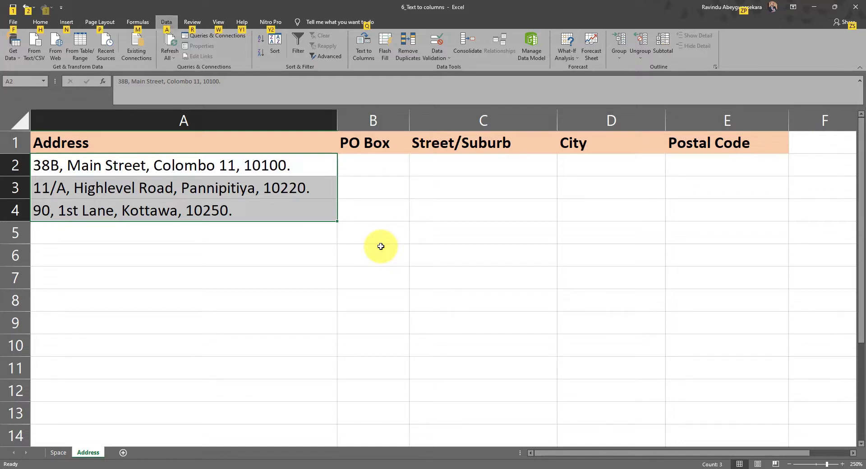
{"action": "key", "text": "a"}
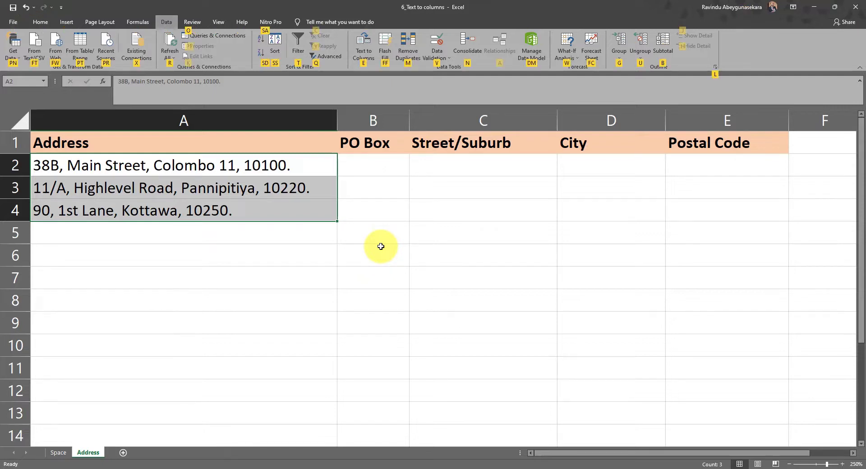
{"action": "key", "text": "e"}
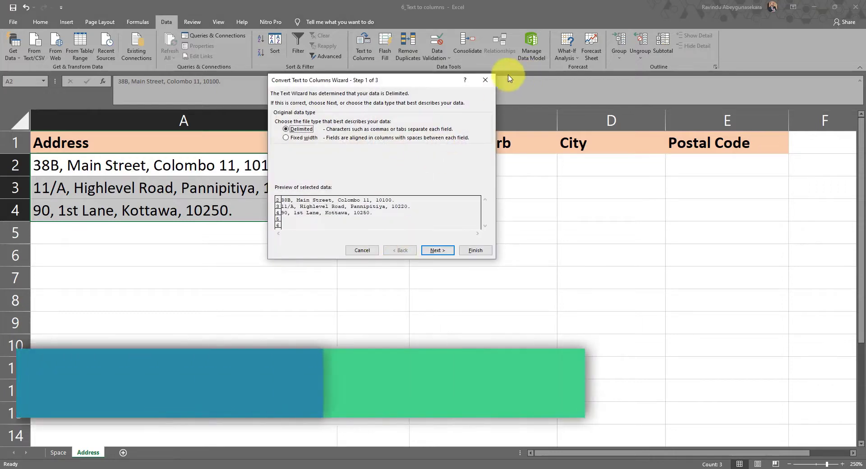
{"action": "left_click", "coordinate": [487, 79]}
{"action": "left_click", "coordinate": [40, 21]}
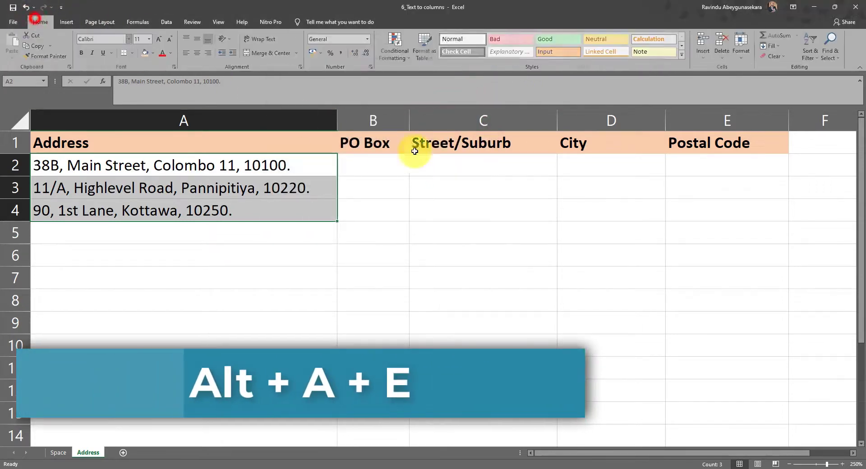
{"action": "key", "text": "alt"}
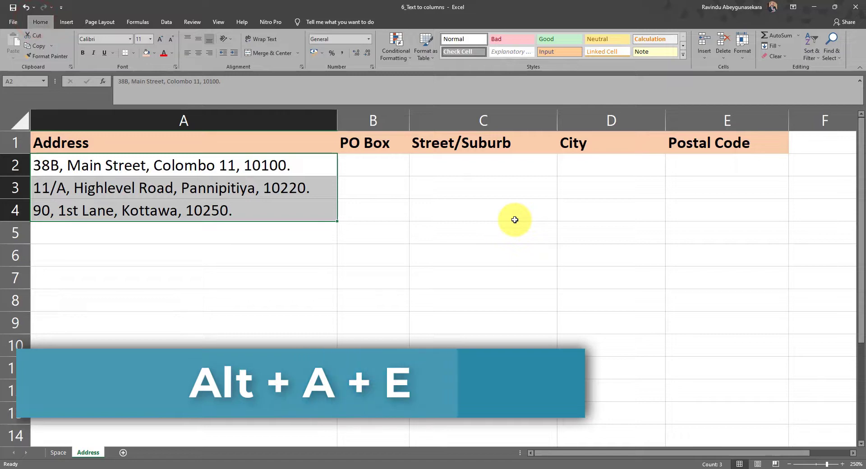
{"action": "type", "text": "aae"}
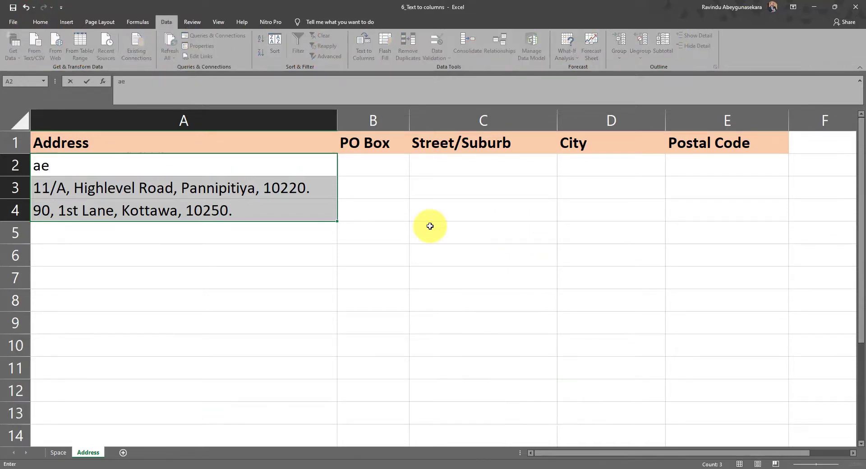
{"action": "key", "text": "Escape"}
Start Text to Columns on the selected addresses as Delimited data, with comma as the only delimiter and consecutive delimiters not treated as one
{"action": "key", "text": "alt+a"}
{"action": "key", "text": "e"}
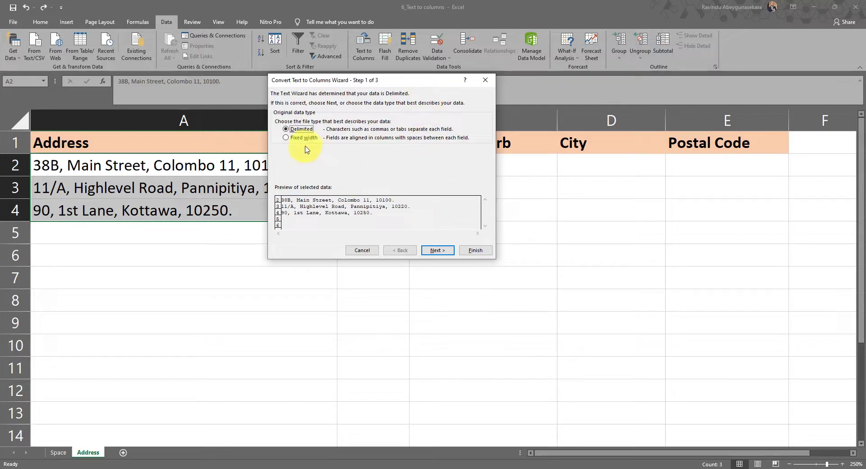
{"action": "left_click", "coordinate": [443, 252]}
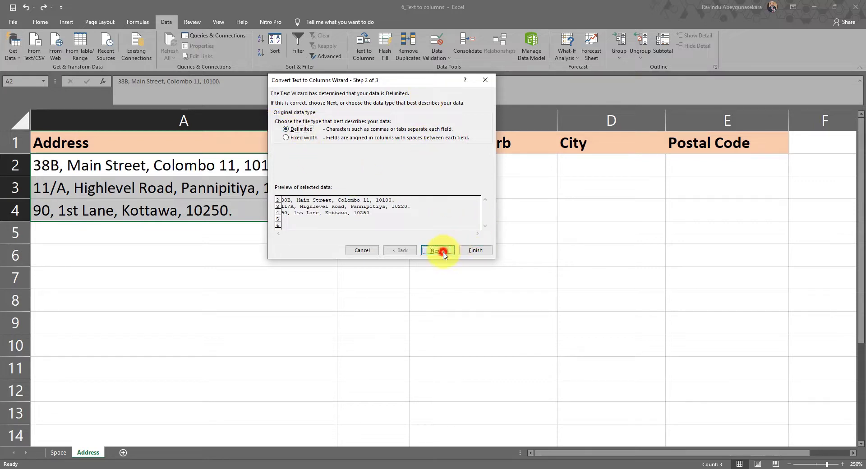
{"action": "left_click", "coordinate": [338, 170]}
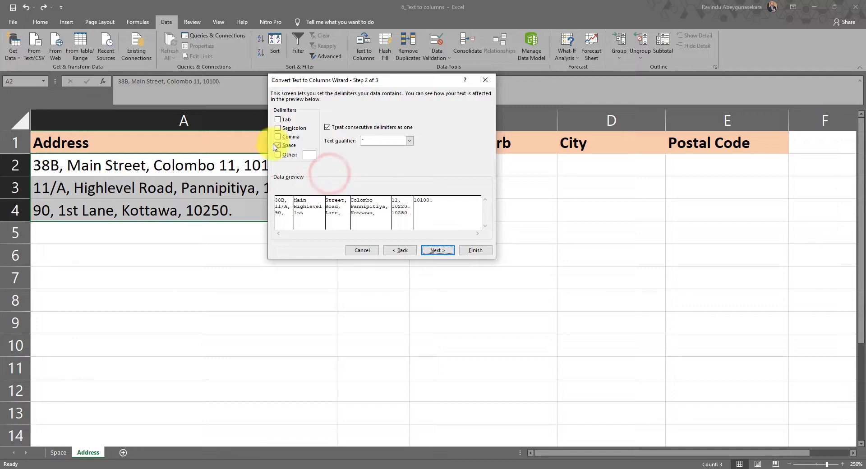
{"action": "left_click", "coordinate": [287, 146]}
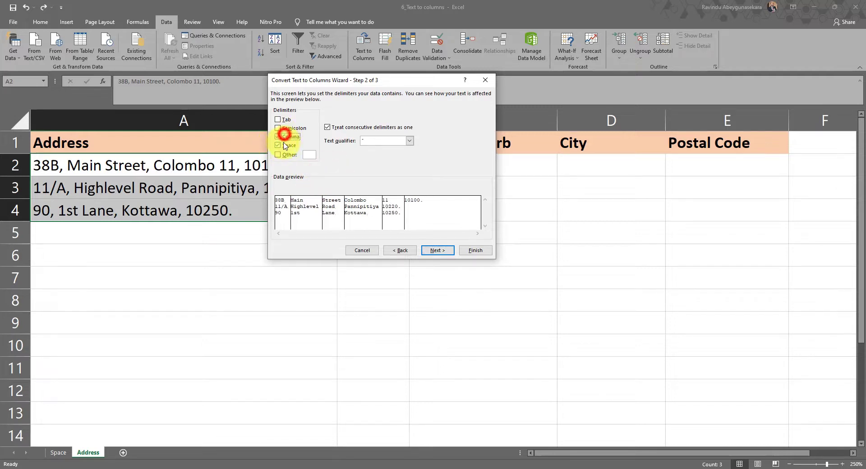
{"action": "left_click", "coordinate": [288, 136]}
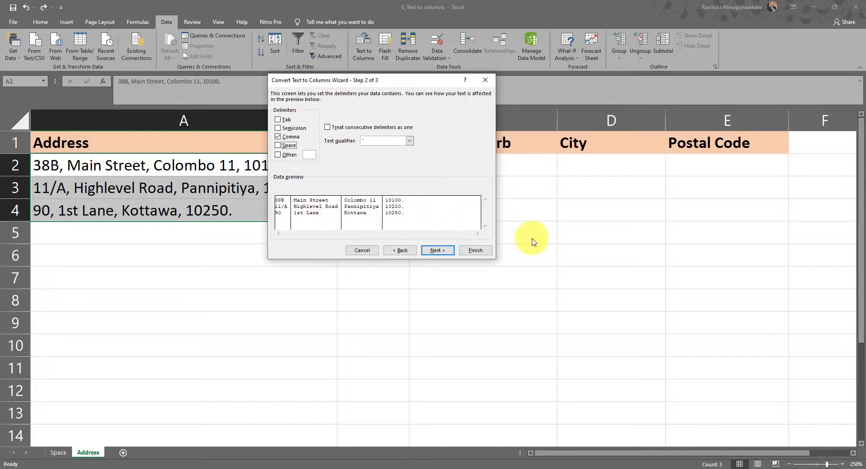
{"action": "left_click", "coordinate": [440, 250]}
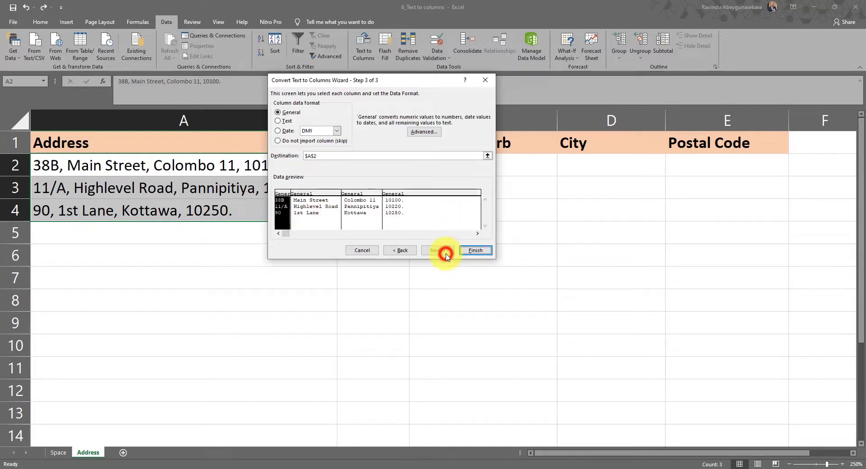
Set the destination of the split addresses to cell $B$2 and finish the conversion
{"action": "left_click", "coordinate": [311, 156]}
{"action": "key", "text": "BackSpace"}
{"action": "type", "text": "b"}
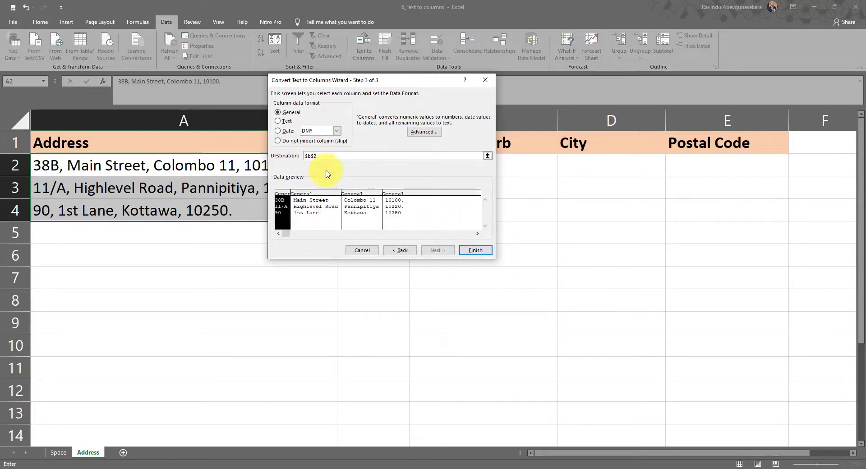
{"action": "left_click", "coordinate": [476, 251]}
{"action": "left_click", "coordinate": [474, 327]}
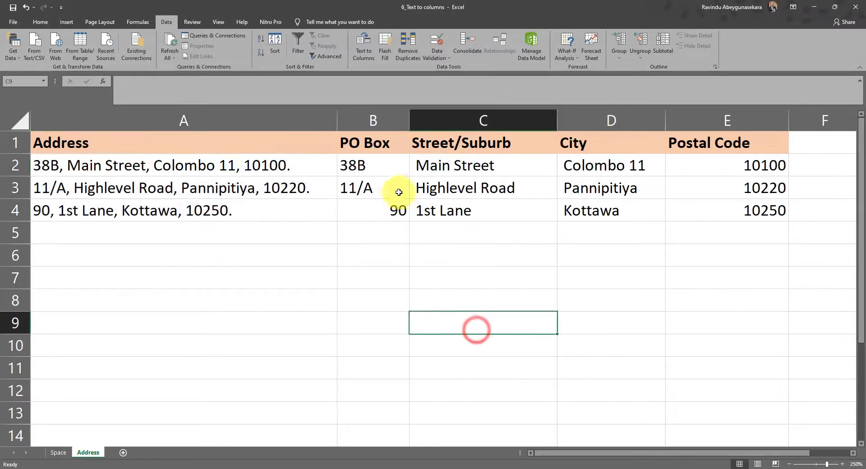
Check the split PO Box entries in B2:B4 and the postal codes in E2:E4
{"action": "left_click", "coordinate": [388, 175]}
{"action": "left_click_drag", "start_coordinate": [388, 175], "coordinate": [389, 210]}
{"action": "left_click_drag", "start_coordinate": [768, 163], "coordinate": [768, 209]}
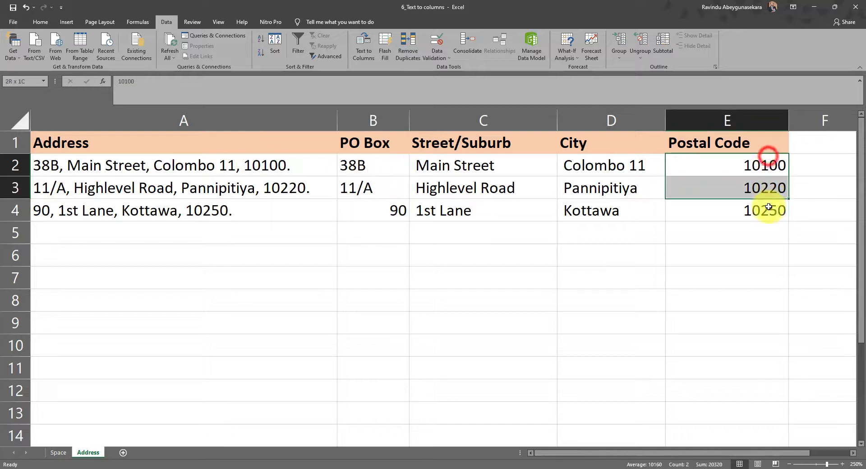
{"action": "left_click", "coordinate": [632, 259]}
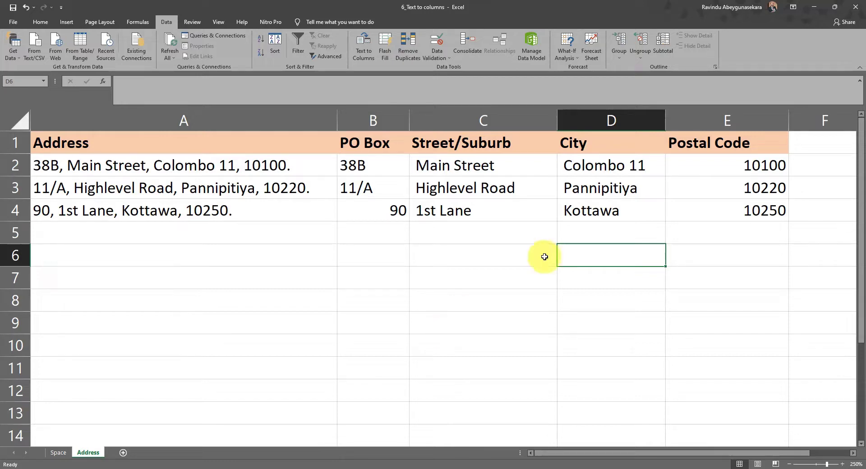
{"action": "left_click", "coordinate": [116, 377]}
Switch to the Space worksheet and try running Text to Columns on the empty cell A7
{"action": "left_click", "coordinate": [64, 456]}
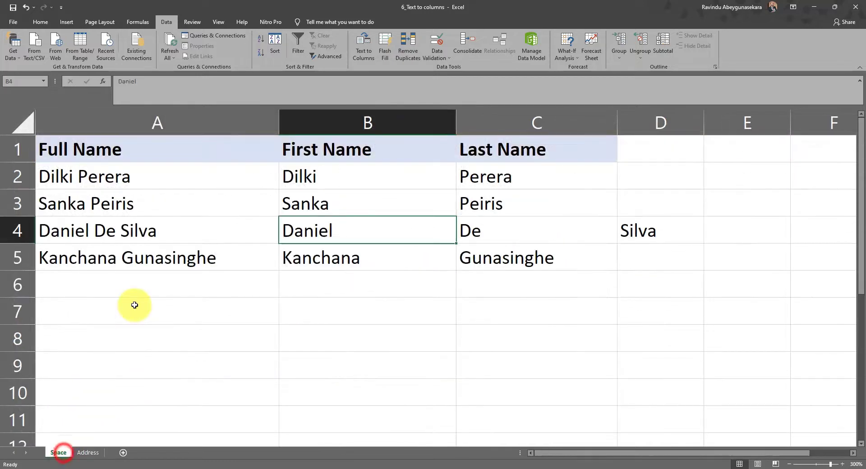
{"action": "left_click", "coordinate": [133, 304]}
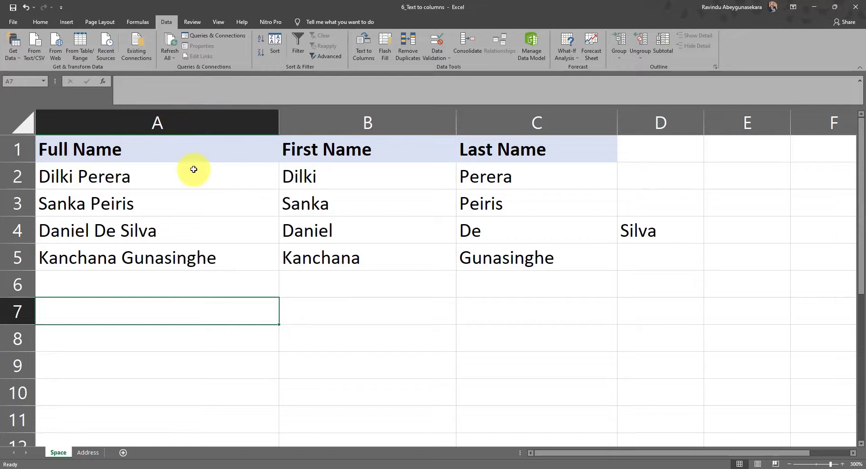
{"action": "key", "text": "alt+a"}
{"action": "key", "text": "e"}
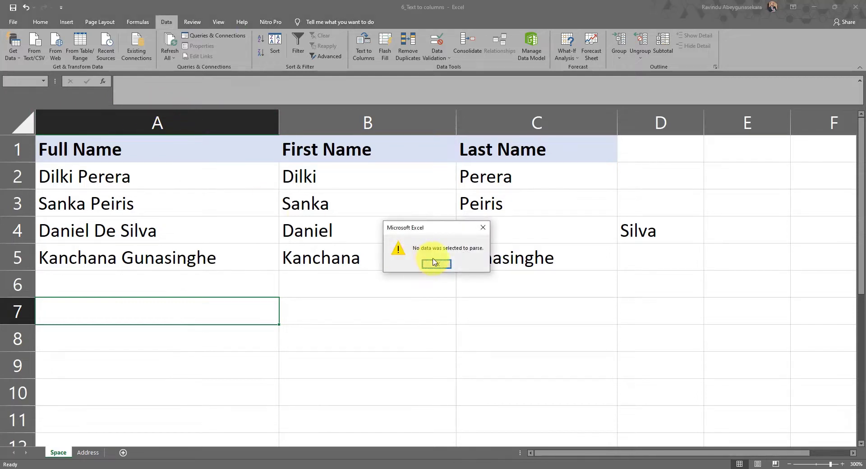
{"action": "left_click", "coordinate": [433, 262]}
{"action": "left_click_drag", "start_coordinate": [170, 177], "coordinate": [164, 265]}
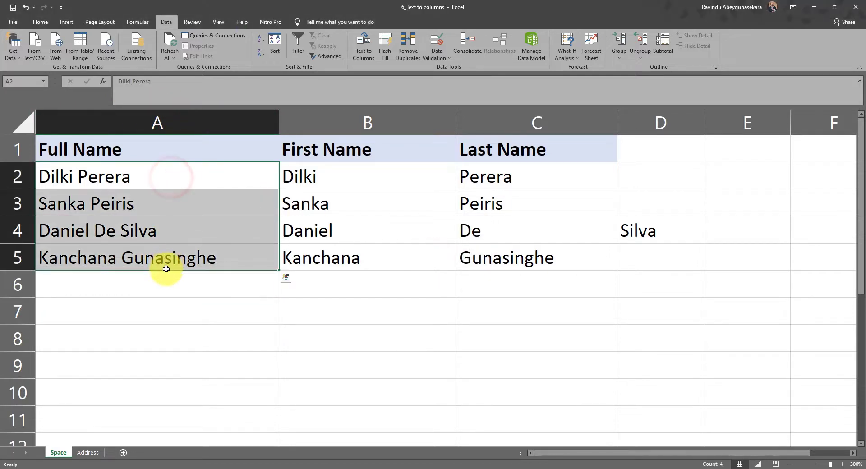
{"action": "key", "text": "alt+a"}
{"action": "key", "text": "e"}
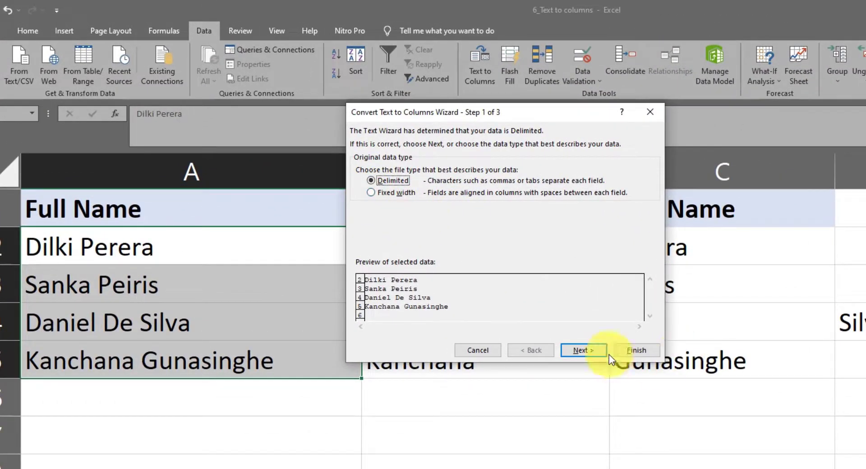
{"action": "left_click", "coordinate": [650, 112]}
Clear the split names below the headers in columns B to D of the Space sheet
{"action": "left_click", "coordinate": [560, 462]}
{"action": "left_click_drag", "start_coordinate": [464, 248], "coordinate": [862, 436]}
{"action": "key", "text": "Delete"}
{"action": "left_click", "coordinate": [253, 412]}
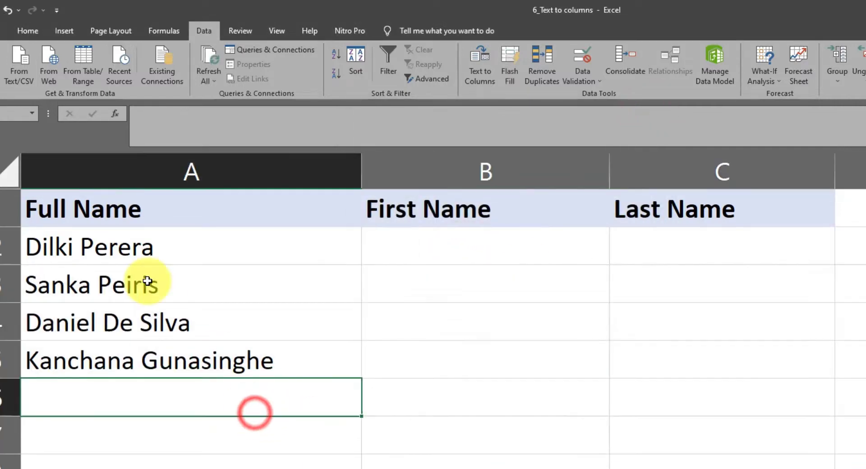
Try Text to Columns on cell A2 alone, keeping Delimited and finishing without changing further options
{"action": "left_click", "coordinate": [111, 246]}
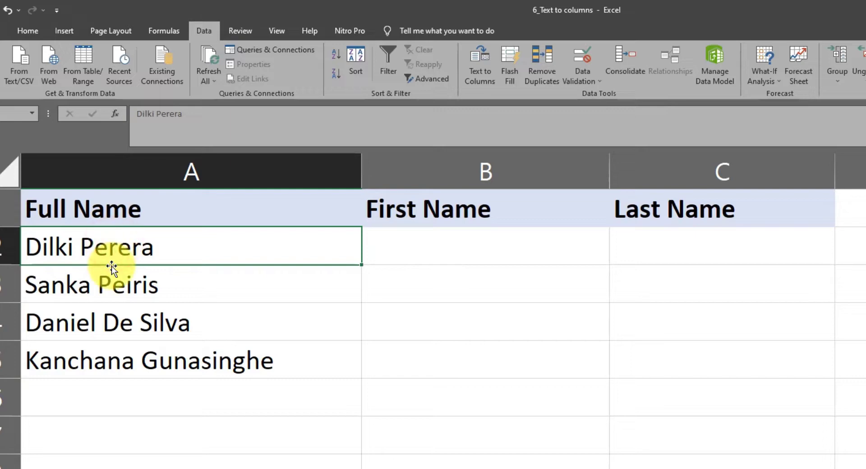
{"action": "key", "text": "alt+a"}
{"action": "key", "text": "e"}
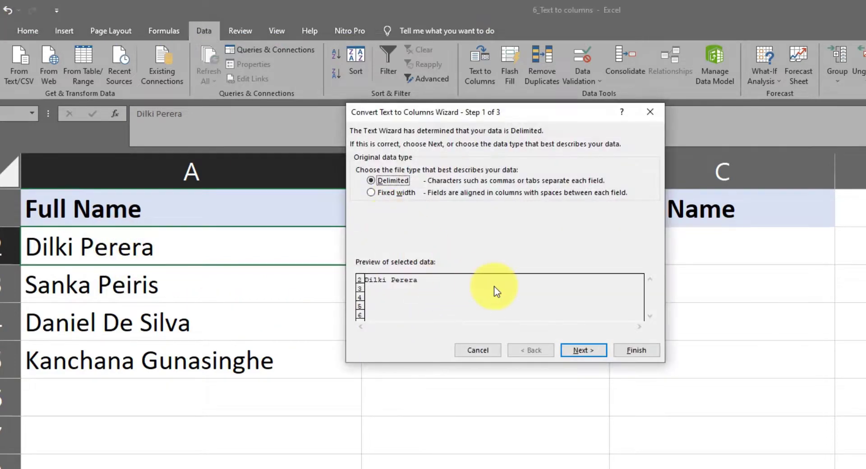
{"action": "left_click", "coordinate": [635, 350]}
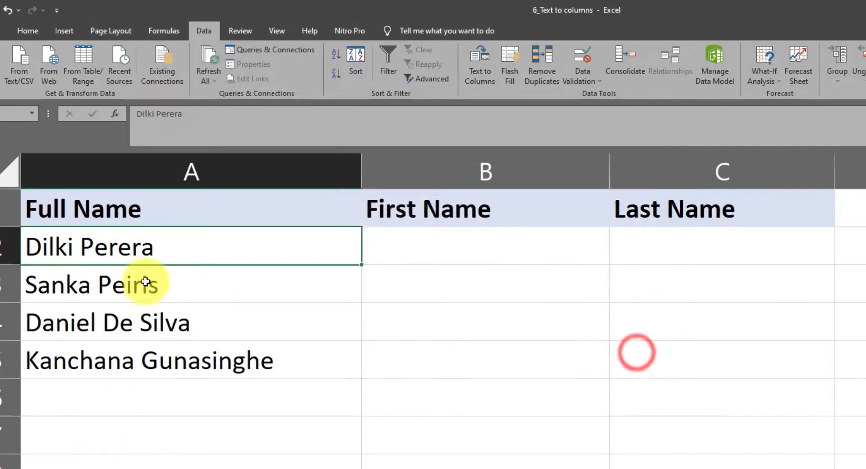
Start Text to Columns on the full names in A2:A5 with Fixed width and proceed to setting the column breaks
{"action": "left_click_drag", "start_coordinate": [147, 312], "coordinate": [151, 361]}
{"action": "key", "text": "alt+a"}
{"action": "key", "text": "e"}
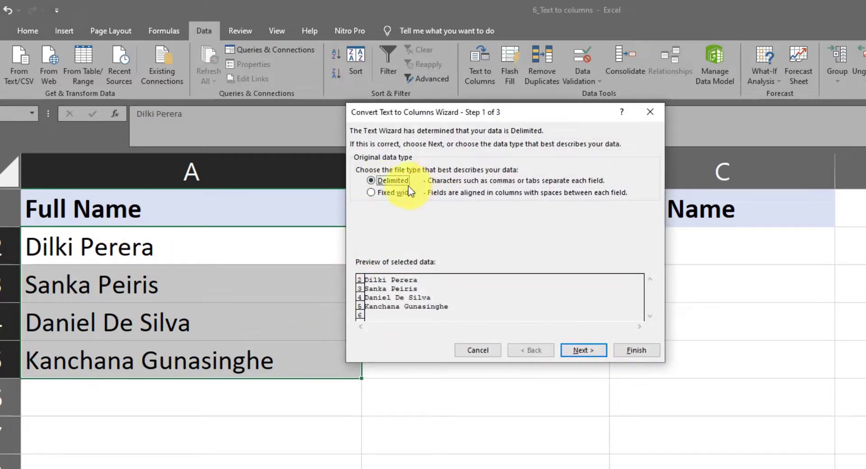
{"action": "left_click", "coordinate": [390, 192]}
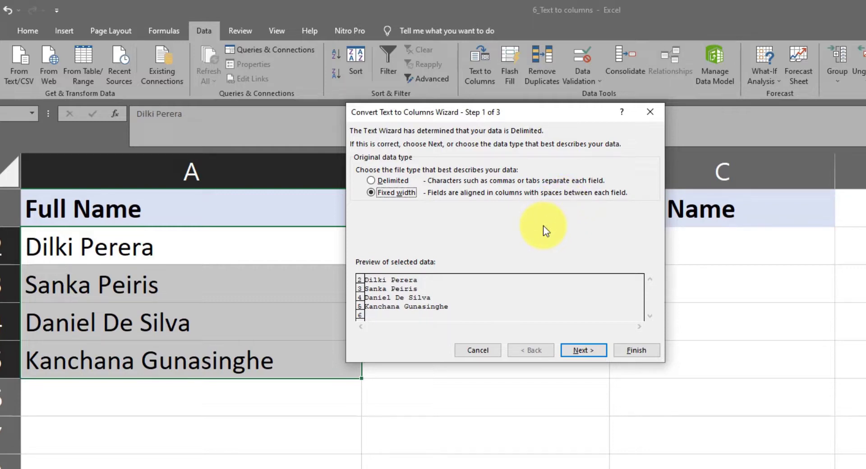
{"action": "left_click", "coordinate": [590, 348]}
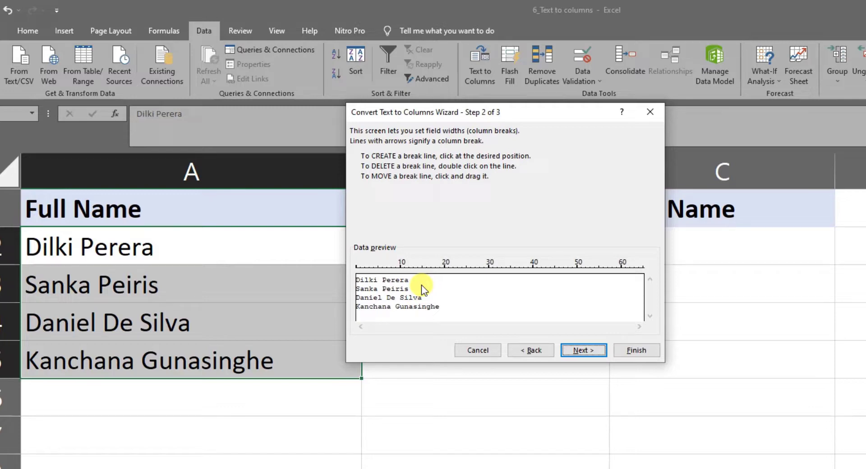
Try a column break in the data preview, moving it to position 5, and delete it again
{"action": "left_click", "coordinate": [387, 266]}
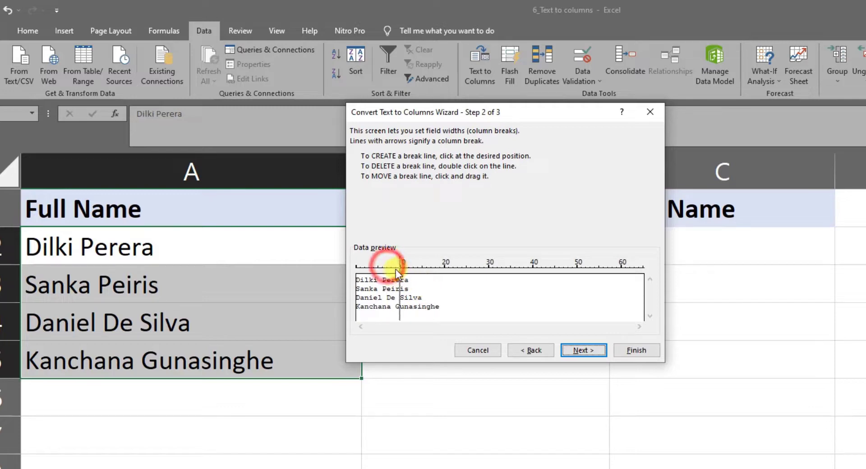
{"action": "left_click_drag", "start_coordinate": [396, 269], "coordinate": [383, 272]}
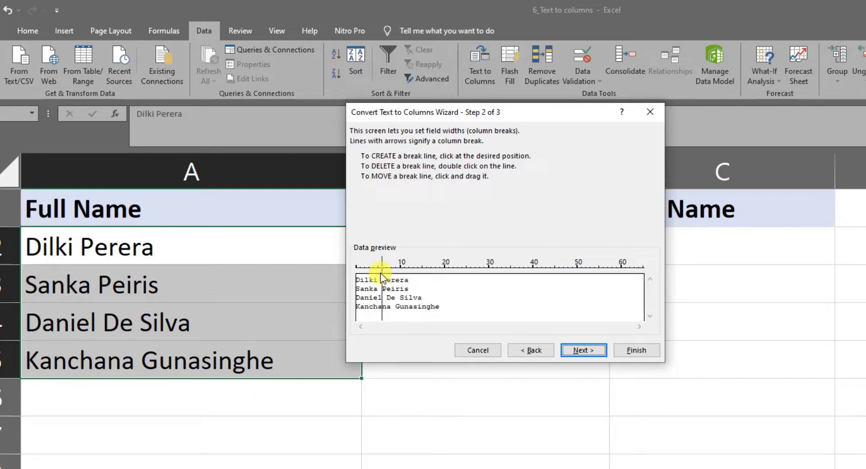
{"action": "left_click_drag", "start_coordinate": [381, 273], "coordinate": [378, 274]}
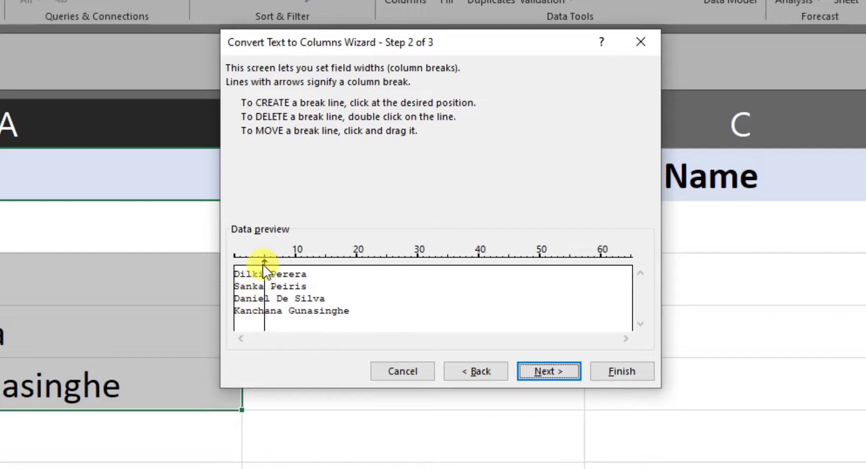
{"action": "double_click", "coordinate": [263, 281]}
Place column breaks at positions 6 and 12 in the data preview
{"action": "left_click", "coordinate": [269, 260]}
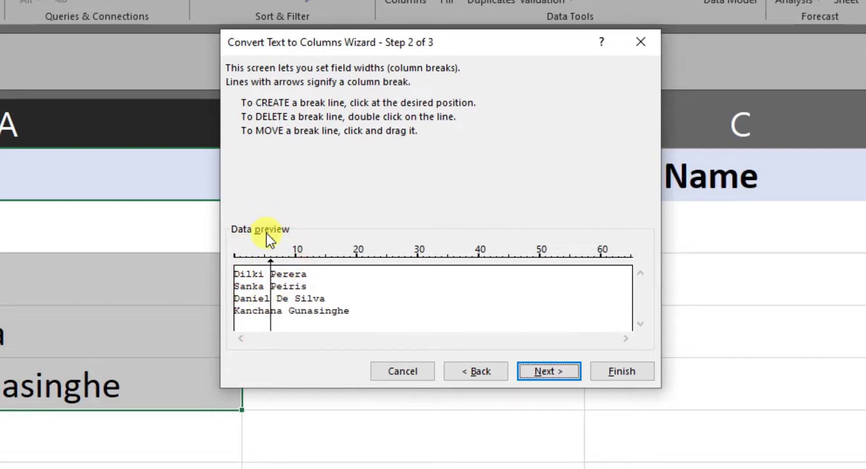
{"action": "left_click", "coordinate": [309, 256]}
{"action": "mouse_move", "coordinate": [310, 261]}
{"action": "left_mouse_down"}
{"action": "mouse_move", "coordinate": [297, 258]}
{"action": "mouse_move", "coordinate": [329, 258]}
{"action": "mouse_move", "coordinate": [288, 261]}
{"action": "mouse_move", "coordinate": [308, 261]}
{"action": "left_mouse_up"}
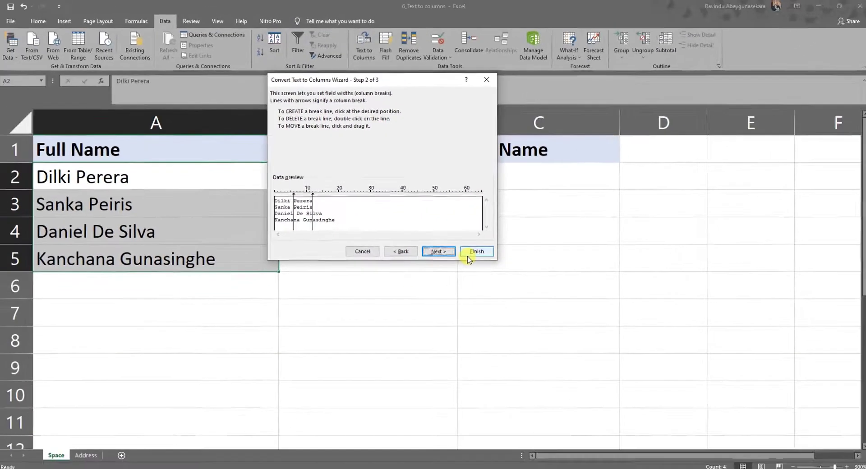
Set the destination of the split data to $B$2, keep the General format, and finish the conversion
{"action": "left_click", "coordinate": [440, 252]}
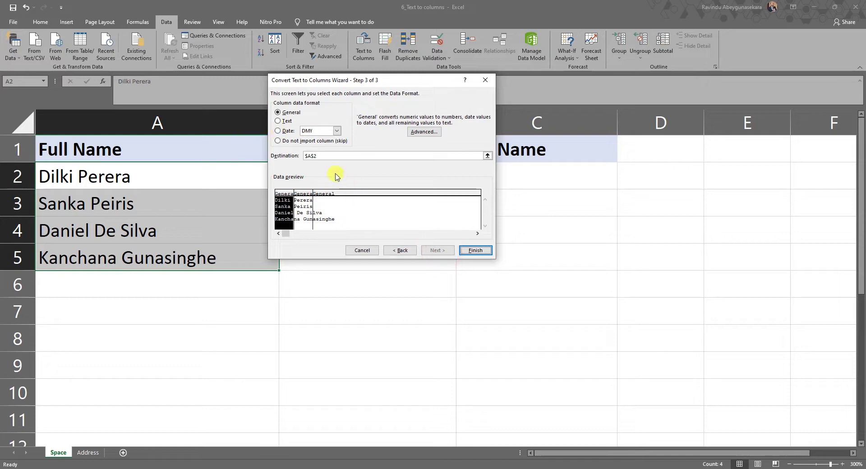
{"action": "double_click", "coordinate": [309, 156]}
{"action": "type", "text": "b"}
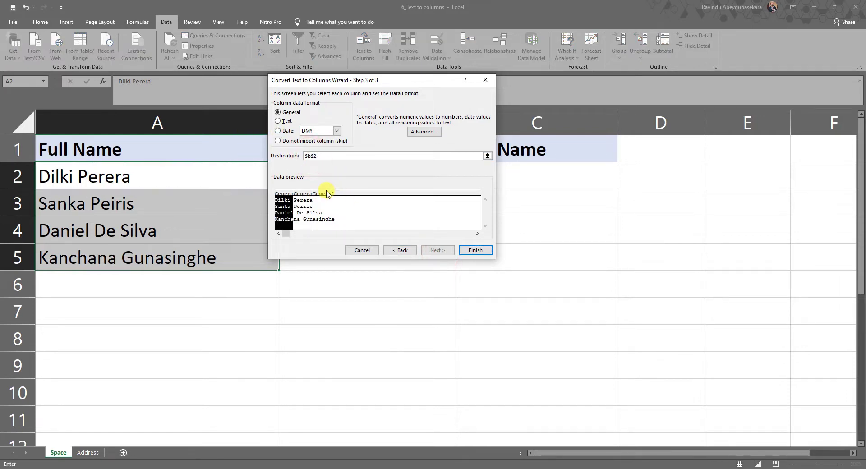
{"action": "left_click", "coordinate": [472, 250]}
Examine how the fixed-width split divided the names across columns B to D in rows 2 to 5
{"action": "left_click", "coordinate": [433, 295]}
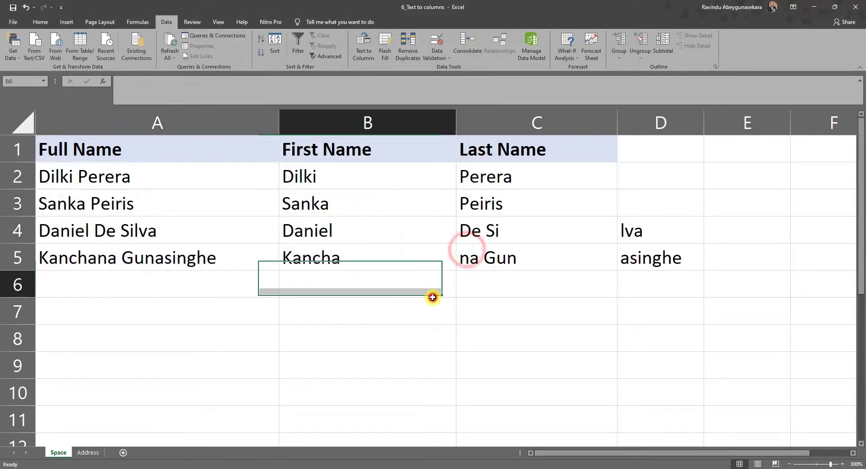
{"action": "left_click", "coordinate": [339, 175]}
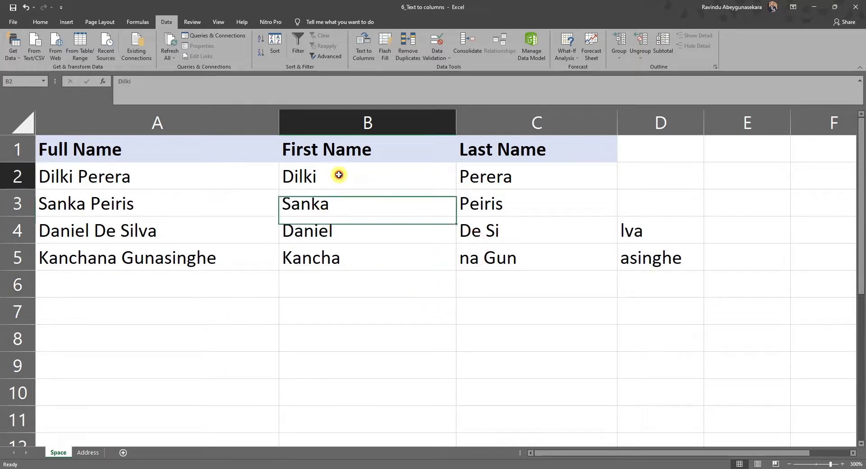
{"action": "left_click_drag", "start_coordinate": [338, 175], "coordinate": [350, 239]}
{"action": "left_click", "coordinate": [344, 259]}
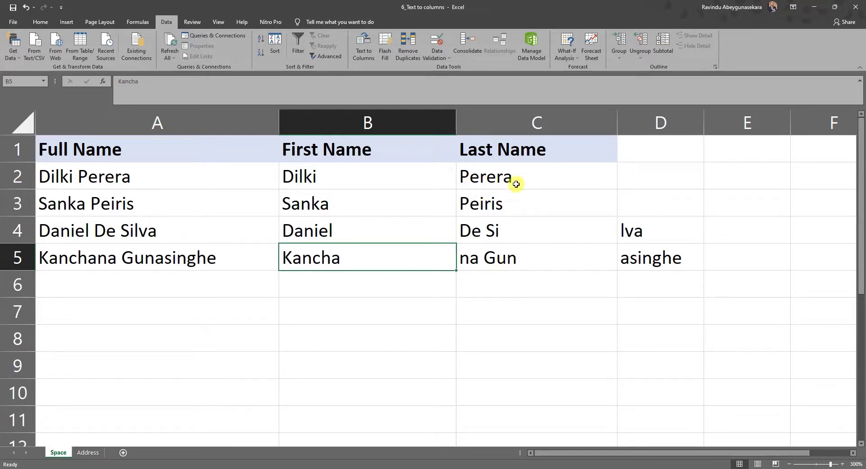
{"action": "left_click_drag", "start_coordinate": [511, 172], "coordinate": [566, 257]}
{"action": "left_click", "coordinate": [468, 304]}
{"action": "left_click", "coordinate": [419, 256]}
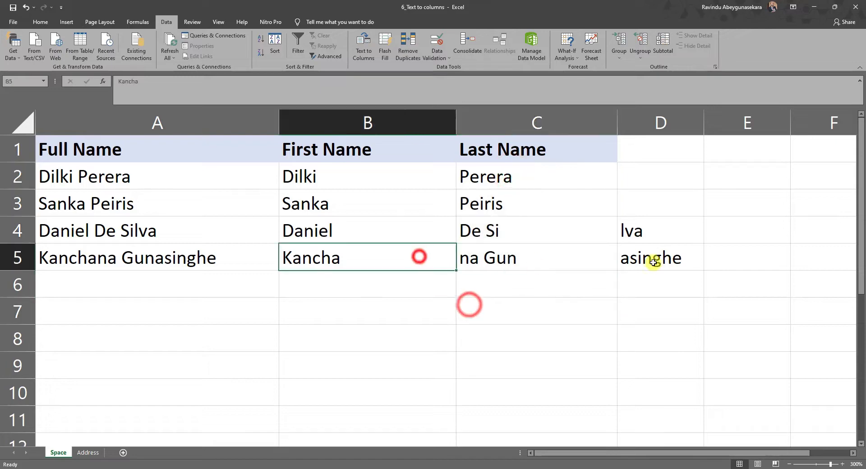
{"action": "left_click", "coordinate": [512, 226]}
{"action": "left_click_drag", "start_coordinate": [680, 153], "coordinate": [659, 295]}
{"action": "left_click", "coordinate": [467, 258]}
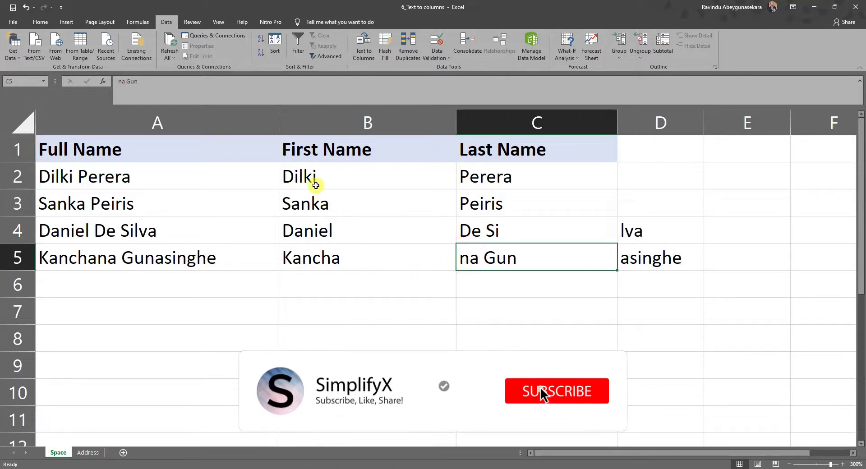
{"action": "left_click_drag", "start_coordinate": [316, 184], "coordinate": [654, 255]}
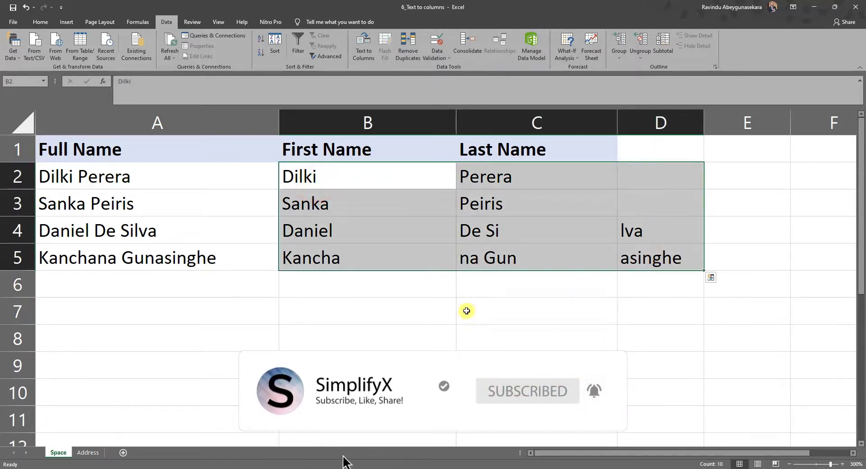
{"action": "left_click", "coordinate": [349, 316]}
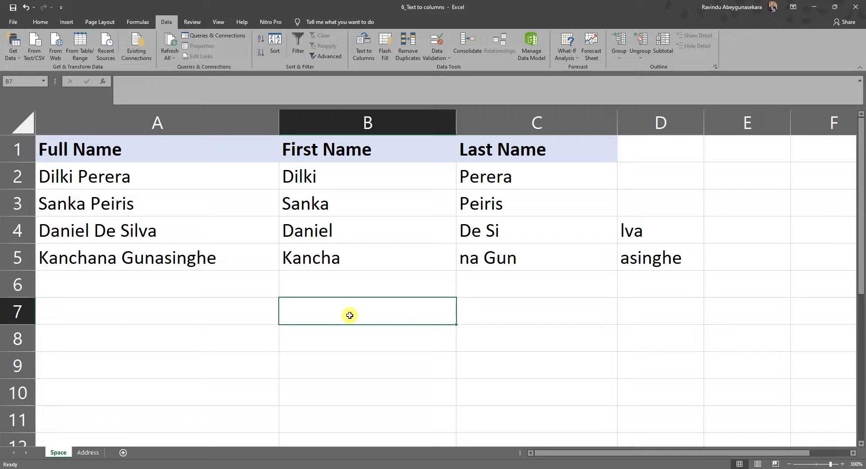
{"action": "left_click", "coordinate": [248, 326]}
{"action": "left_click", "coordinate": [171, 291]}
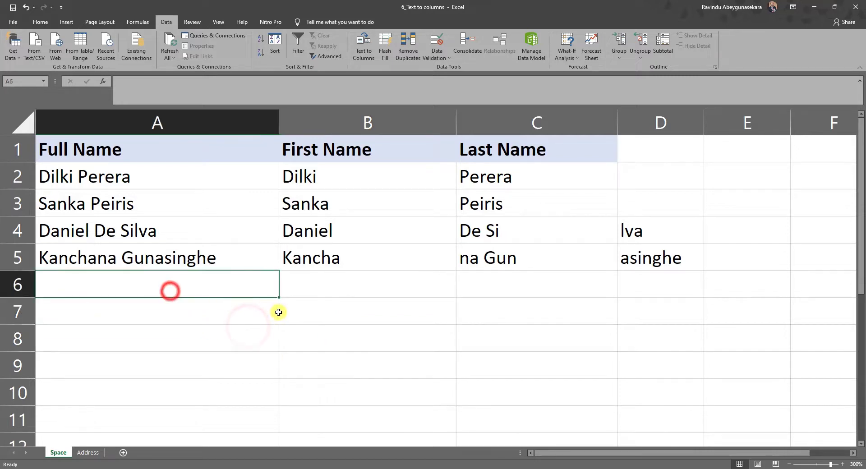
{"action": "left_click", "coordinate": [370, 278]}
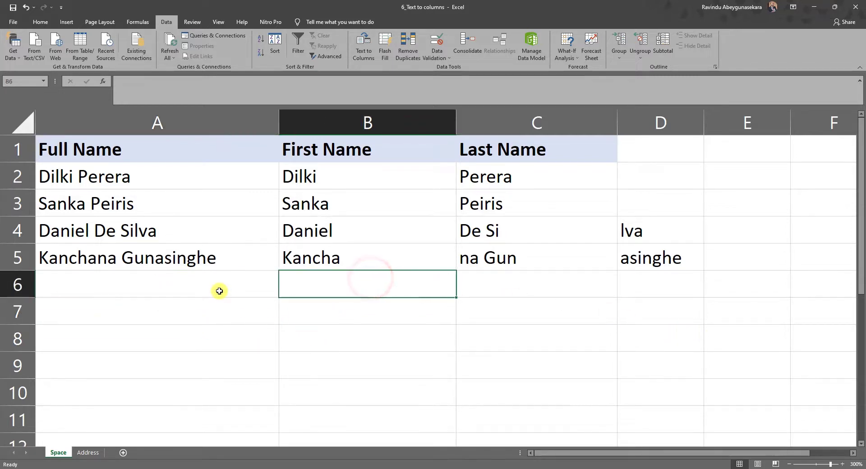
{"action": "left_click", "coordinate": [220, 291]}
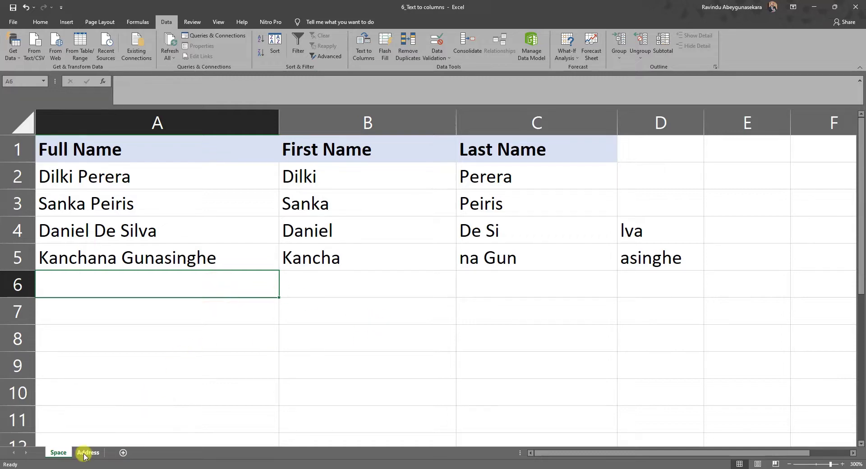
{"action": "left_click", "coordinate": [183, 318]}
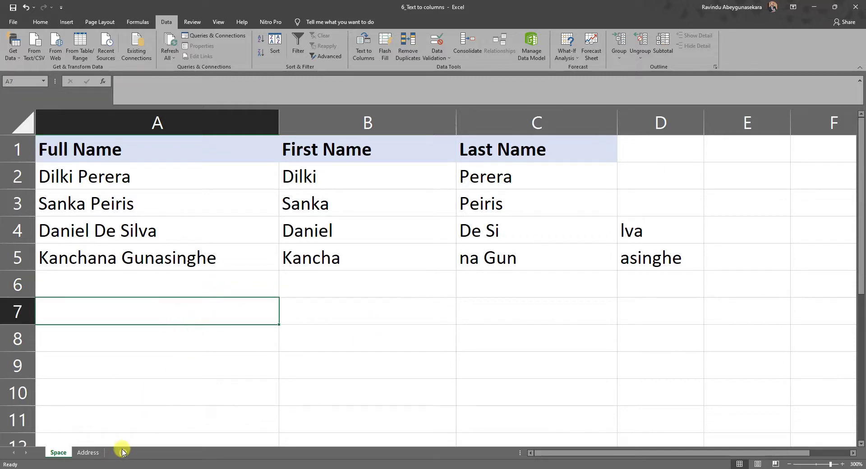
Add a new blank worksheet and return to the Space sheet
{"action": "left_click", "coordinate": [122, 452]}
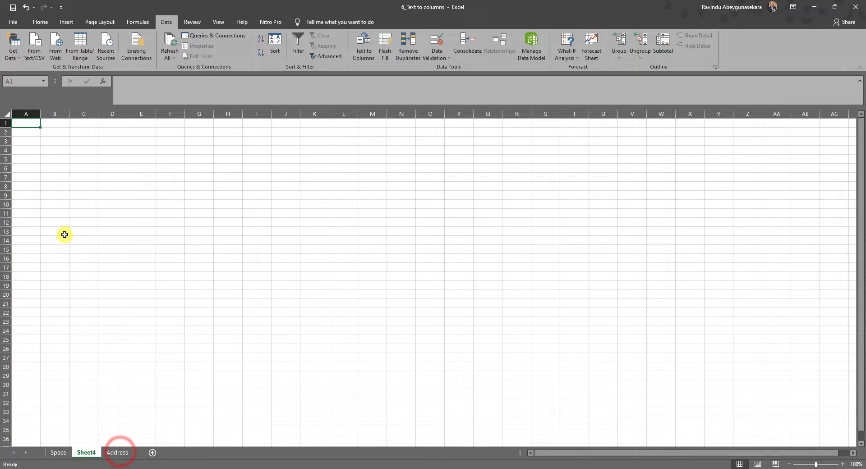
{"action": "left_click", "coordinate": [63, 451]}
Enter the decimal numbers 50.65, 70.45 and 60.80 in cells A8 to A10 of the Space sheet
{"action": "left_click", "coordinate": [73, 329]}
{"action": "scroll", "coordinate": [134, 407], "scroll_direction": "down", "scroll_amount": 1}
{"action": "scroll", "coordinate": [133, 408], "scroll_direction": "down", "scroll_amount": 2}
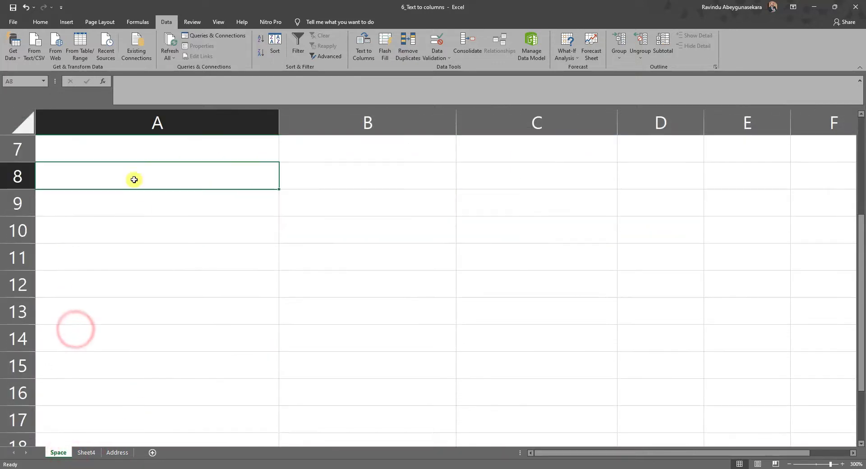
{"action": "left_click", "coordinate": [131, 171]}
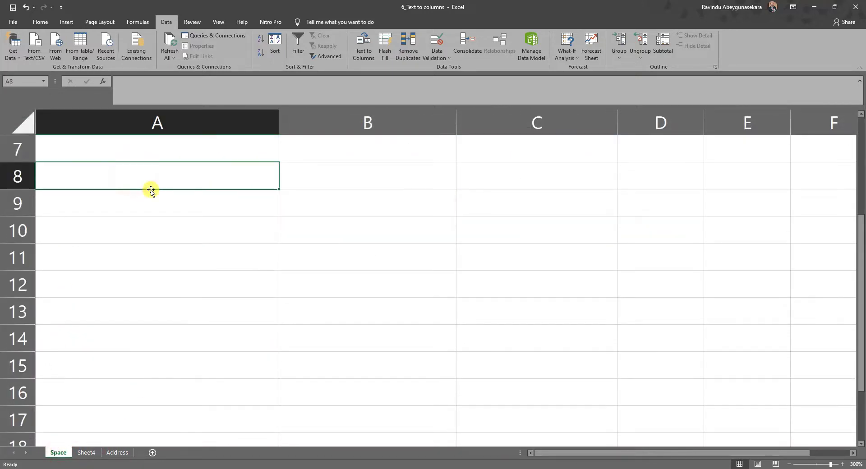
{"action": "type", "text": "50.65"}
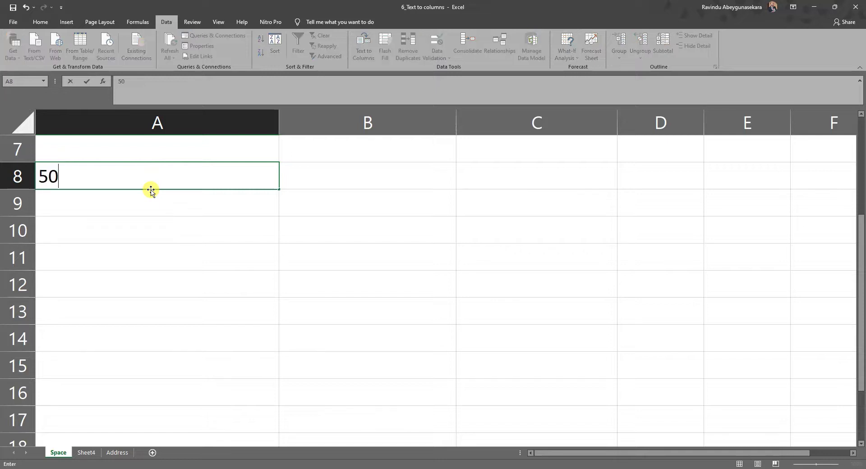
{"action": "key", "text": "Return"}
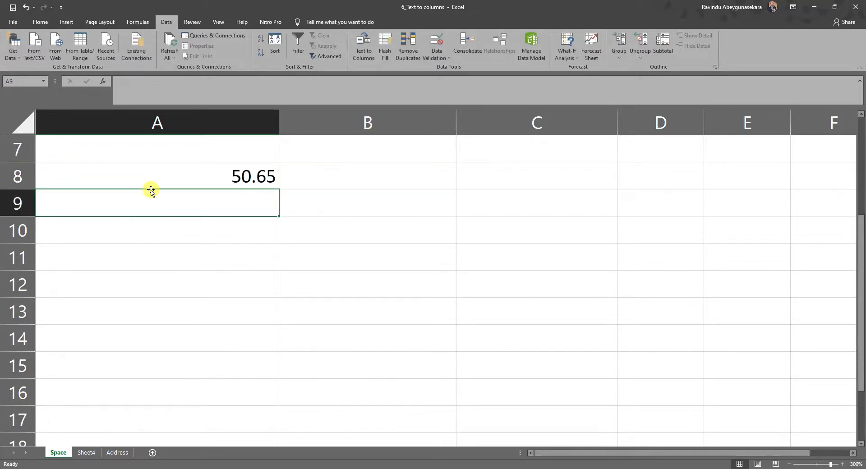
{"action": "type", "text": "70"}
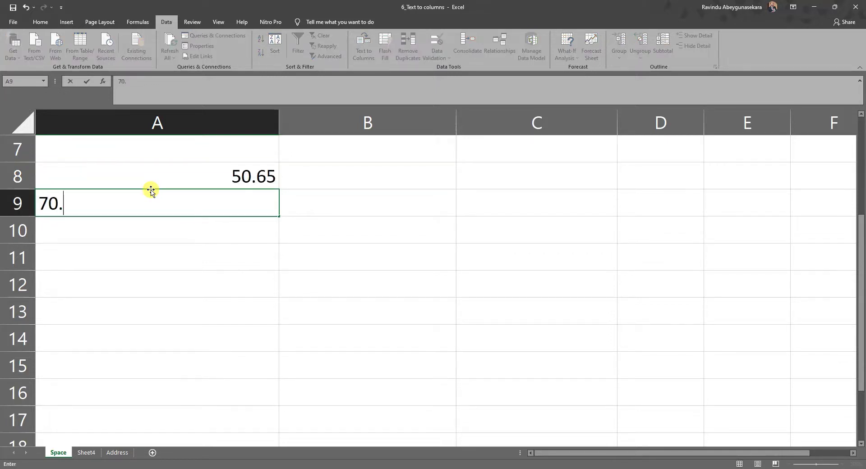
{"action": "type", "text": ".45"}
{"action": "key", "text": "Return"}
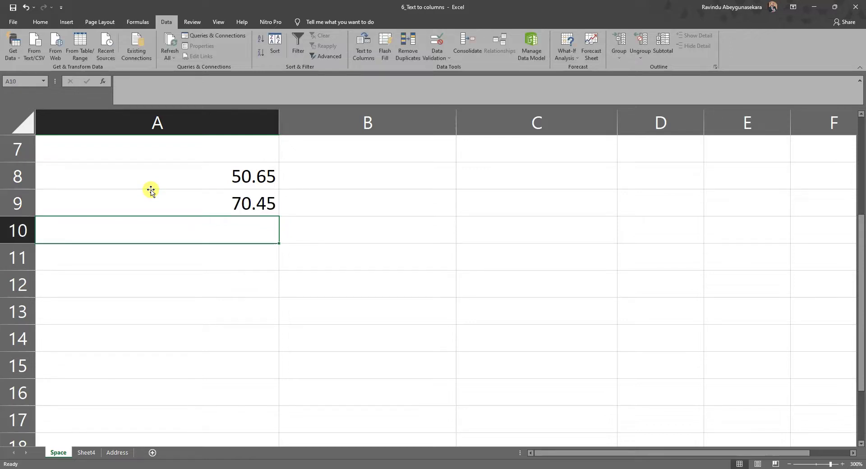
{"action": "type", "text": "60.8"}
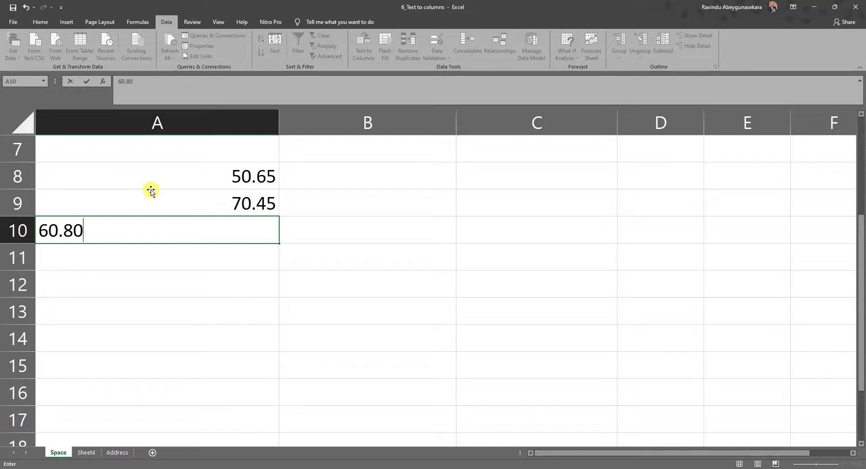
{"action": "key", "text": "Return"}
{"action": "left_click_drag", "start_coordinate": [179, 171], "coordinate": [188, 226]}
{"action": "left_click", "coordinate": [265, 173]}
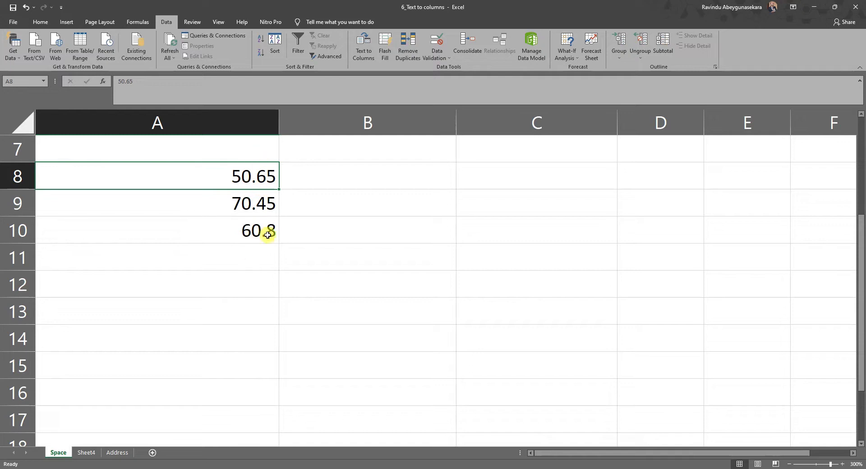
{"action": "left_click_drag", "start_coordinate": [499, 170], "coordinate": [510, 239]}
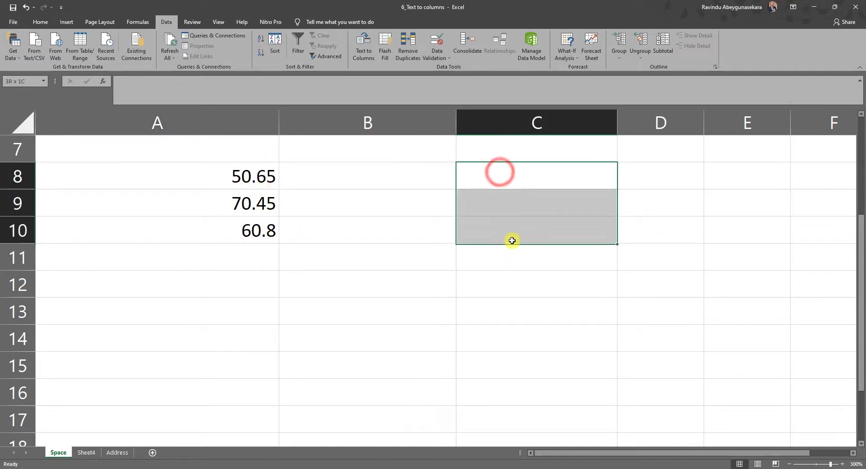
{"action": "left_click", "coordinate": [352, 213]}
Start a delimited Text to Columns split of the decimal numbers in A8:A10, replacing the Comma delimiter with a custom full stop
{"action": "left_click_drag", "start_coordinate": [242, 170], "coordinate": [245, 230]}
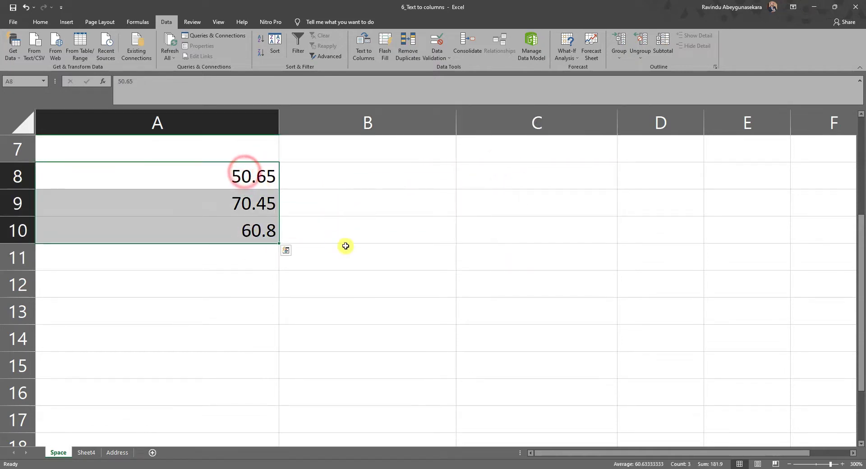
{"action": "scroll", "coordinate": [345, 246], "scroll_direction": "up", "scroll_amount": 2}
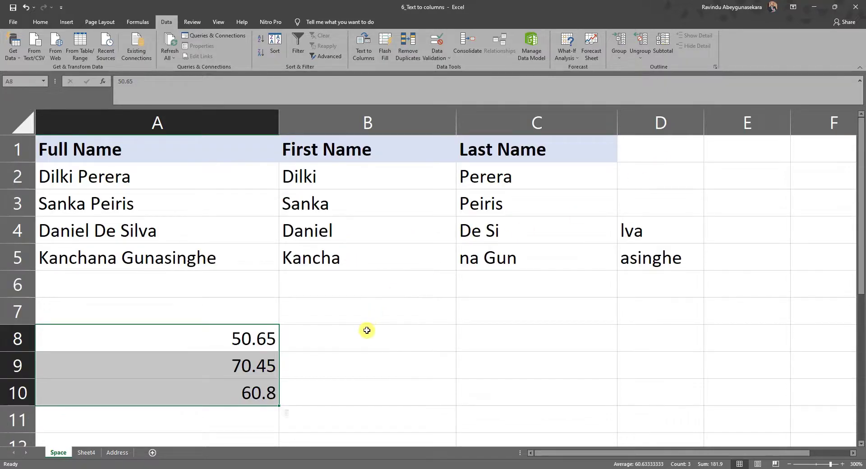
{"action": "key", "text": "alt+a"}
{"action": "key", "text": "e"}
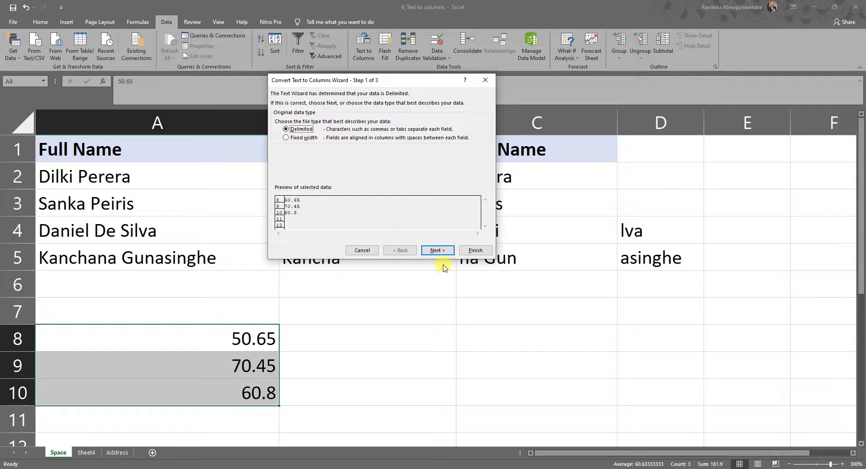
{"action": "left_click", "coordinate": [444, 251]}
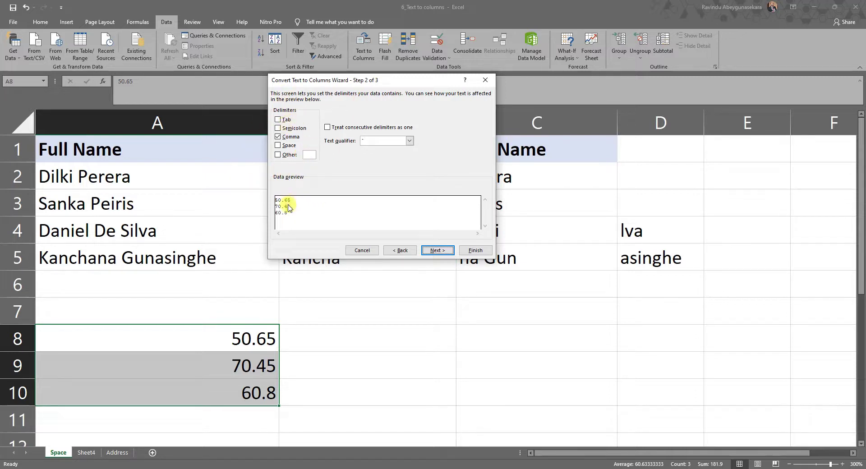
{"action": "left_click", "coordinate": [277, 137]}
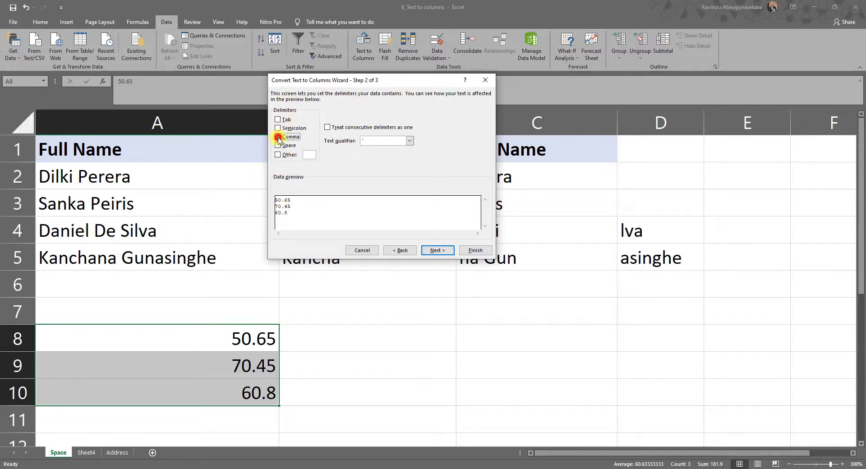
{"action": "left_click", "coordinate": [278, 156]}
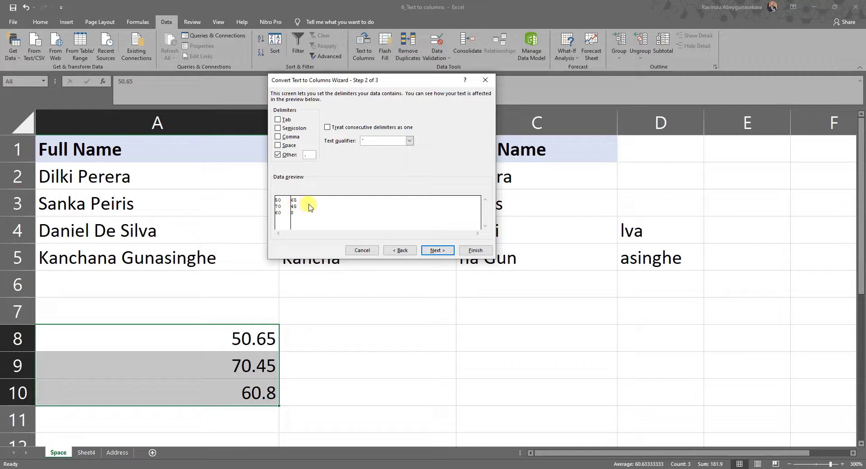
Set the destination of the split numbers to $B$8, keep the General format, and finish the conversion
{"action": "left_click", "coordinate": [439, 251]}
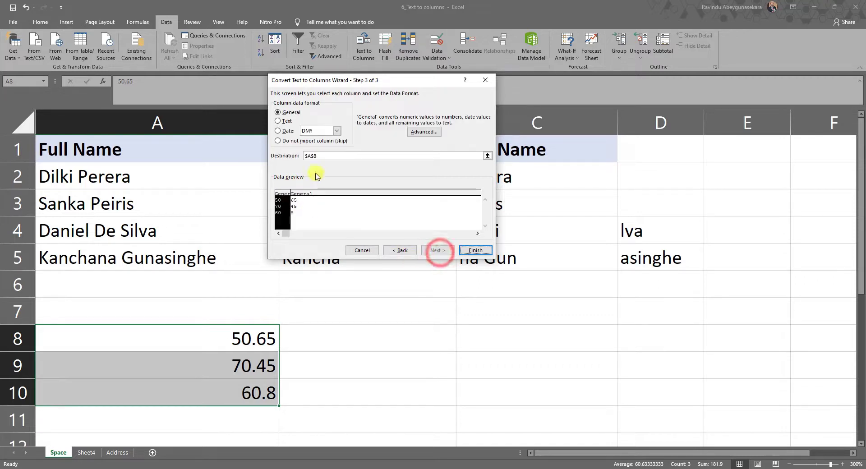
{"action": "left_click", "coordinate": [310, 158]}
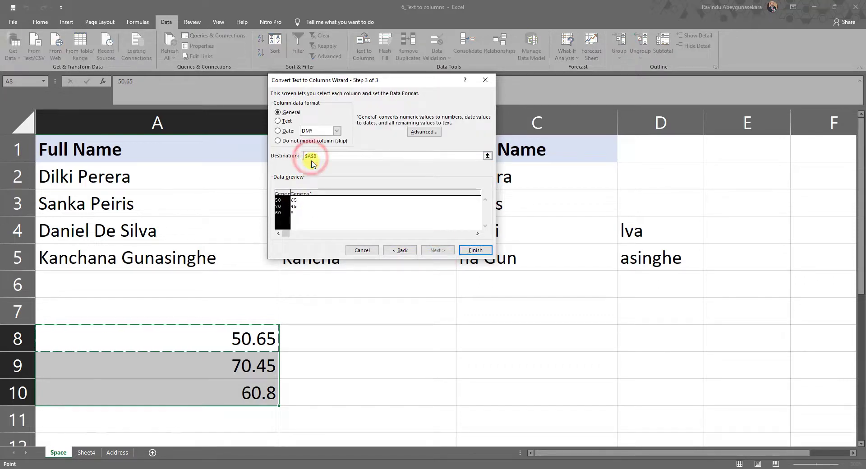
{"action": "key", "text": "BackSpace"}
{"action": "type", "text": "b"}
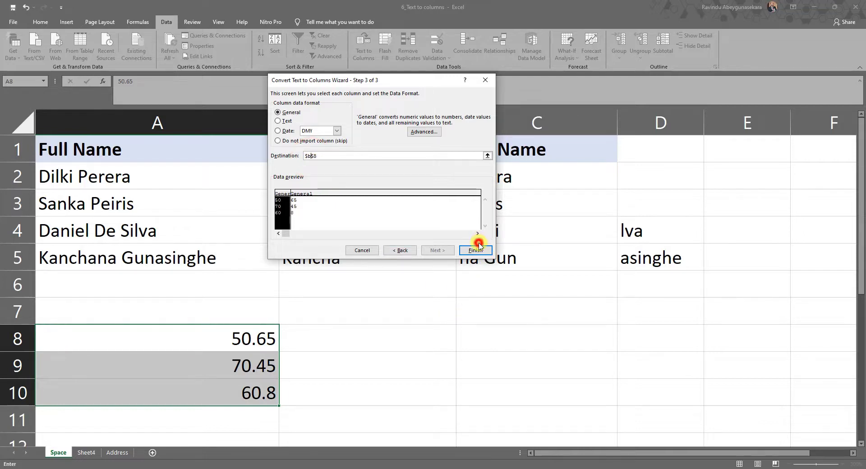
{"action": "left_click", "coordinate": [479, 246]}
{"action": "left_click", "coordinate": [477, 321]}
{"action": "left_click_drag", "start_coordinate": [369, 321], "coordinate": [562, 392]}
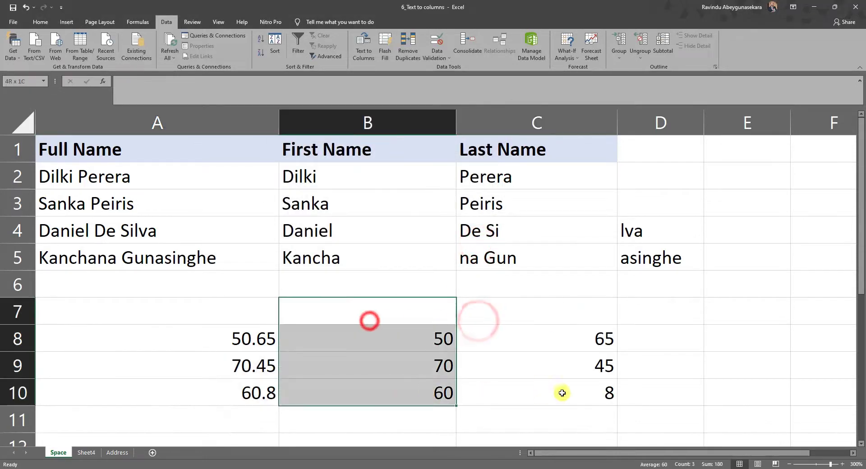
Clear the numbers and their split results from A8:C10, and enter Johnsons&Johnsons in cell A8
{"action": "left_click_drag", "start_coordinate": [234, 331], "coordinate": [581, 392]}
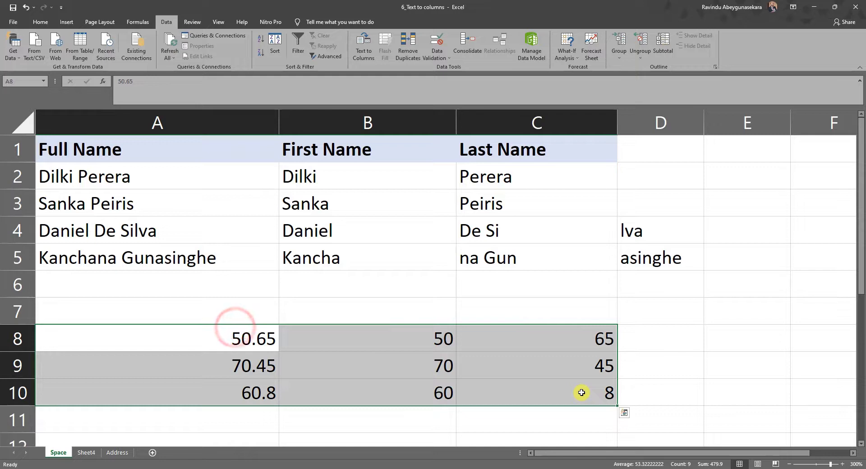
{"action": "key", "text": "Delete"}
{"action": "left_click", "coordinate": [197, 339]}
{"action": "type", "text": "Ji"}
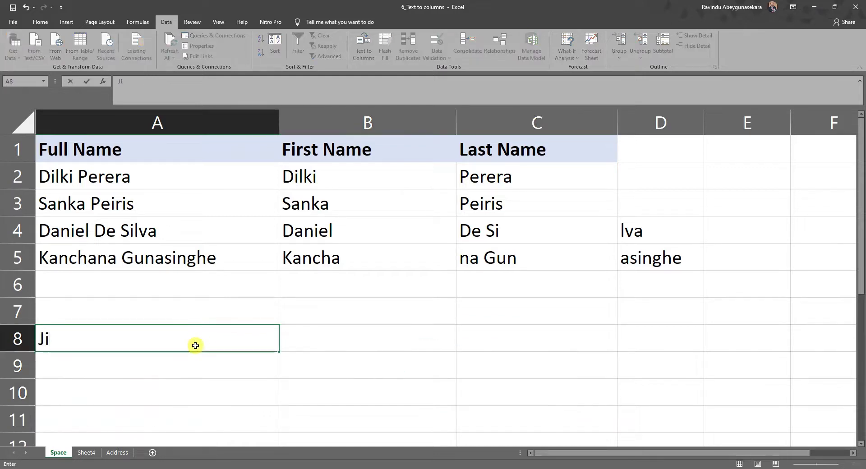
{"action": "type", "text": "ohnsons"}
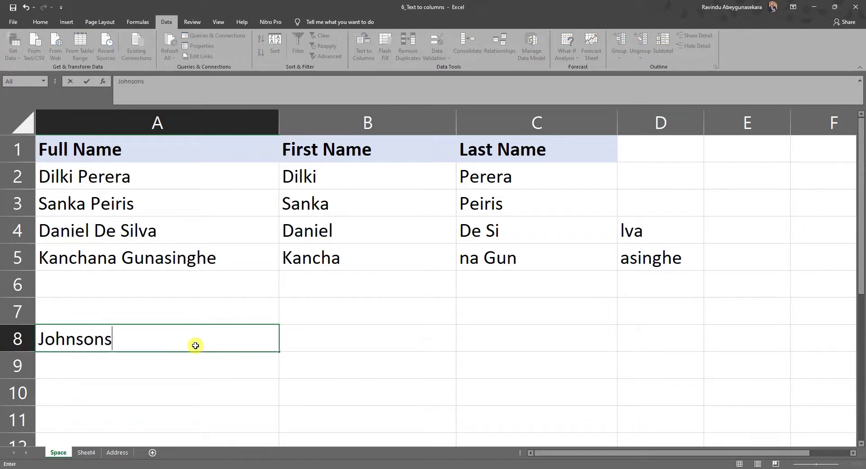
{"action": "type", "text": "&Johns"}
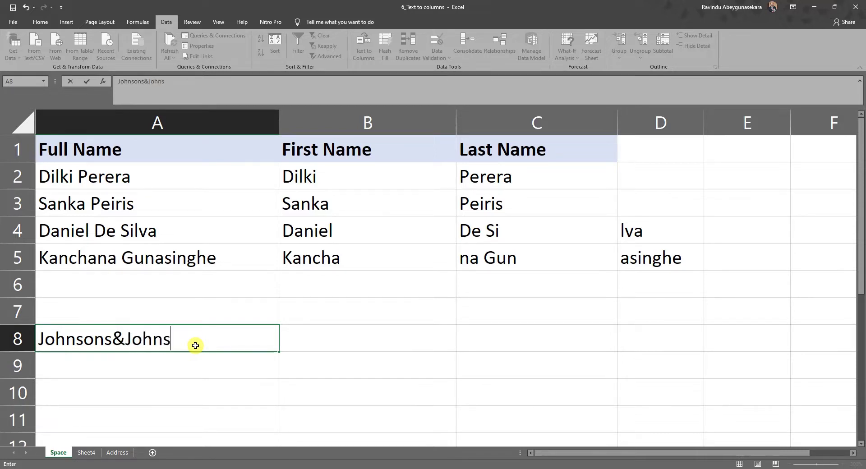
{"action": "type", "text": "ons"}
{"action": "key", "text": "Return"}
{"action": "key", "text": "Up"}
{"action": "key", "text": "Right"}
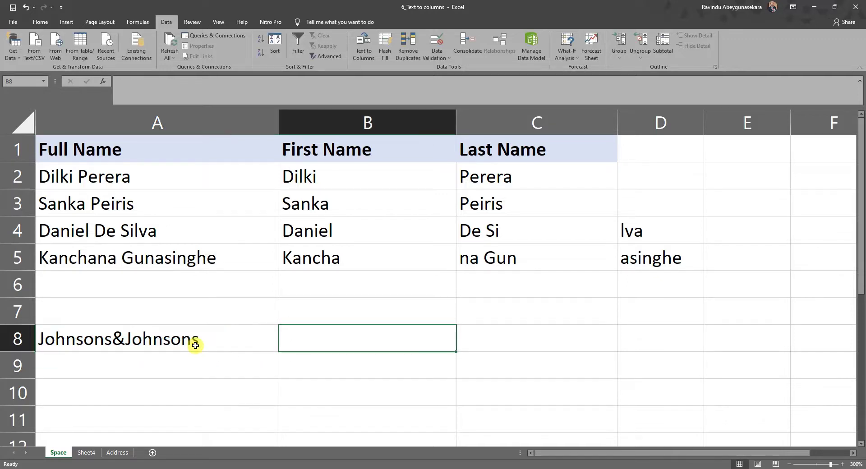
Start a delimited Text to Columns split of cell A8 with & as the custom delimiter
{"action": "left_click", "coordinate": [175, 323]}
{"action": "left_click", "coordinate": [171, 334]}
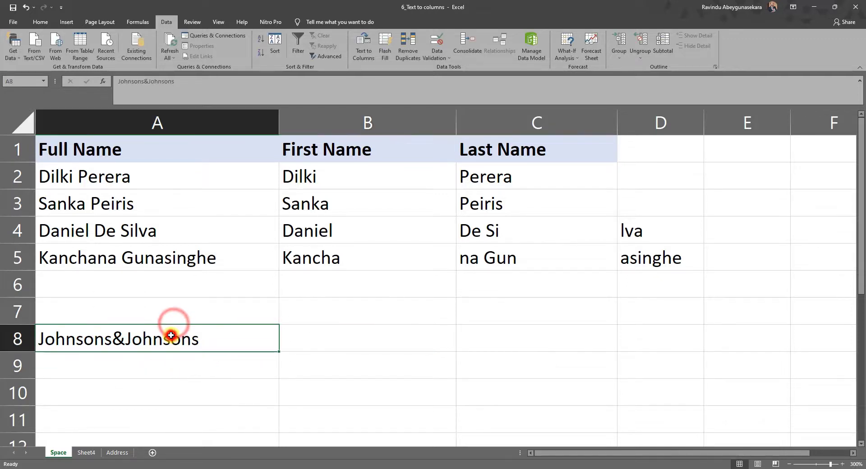
{"action": "key", "text": "alt+a"}
{"action": "key", "text": "e"}
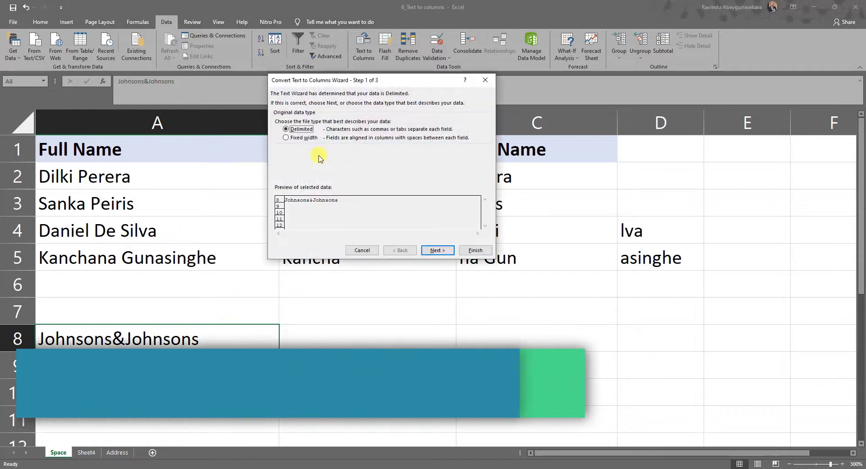
{"action": "left_click", "coordinate": [437, 250]}
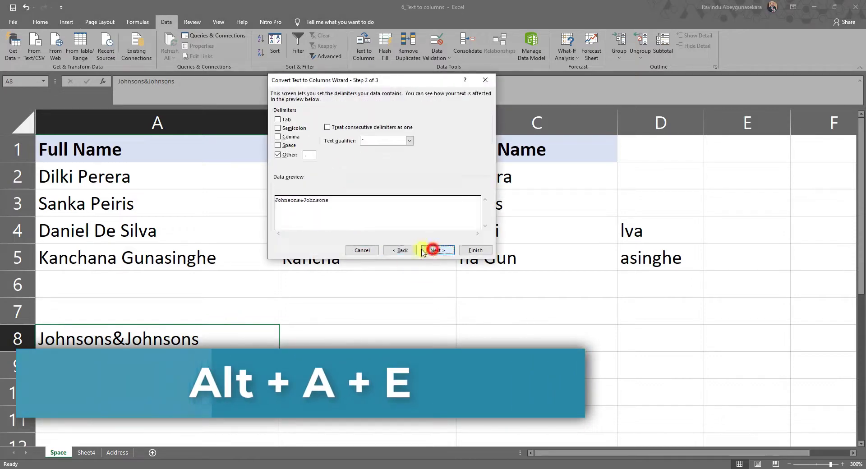
{"action": "left_click", "coordinate": [309, 155]}
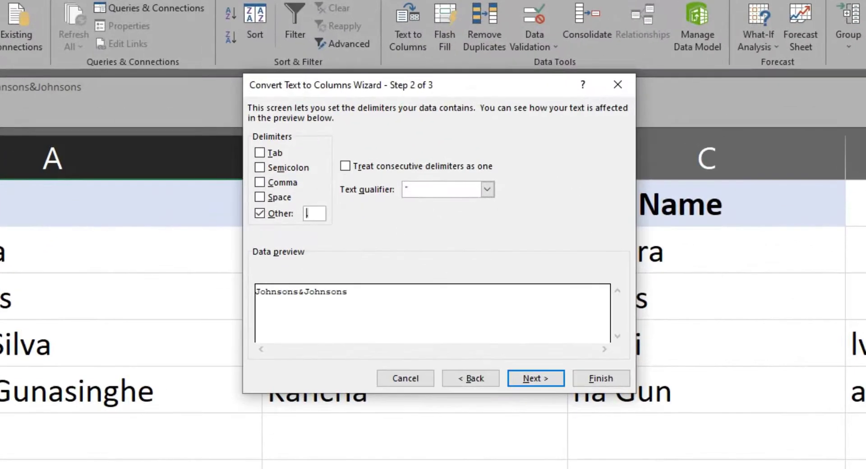
{"action": "type", "text": "&"}
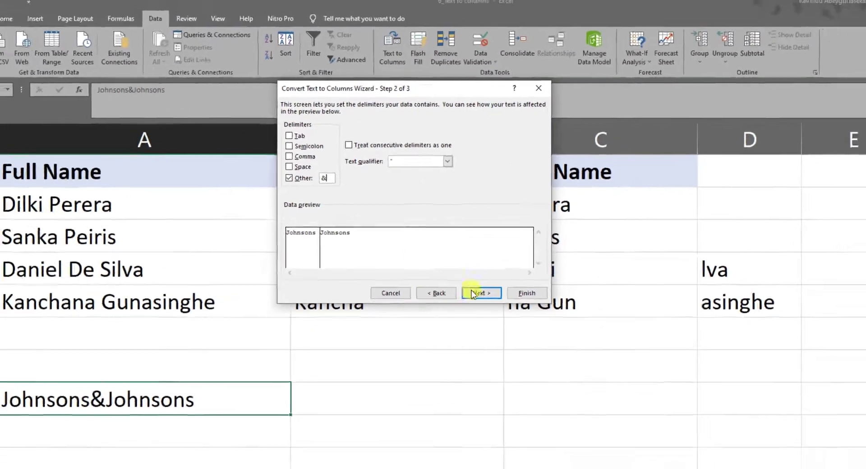
Keep the General format and the $A$8 destination, finish the conversion, and check the split text in A8 and B8
{"action": "left_click", "coordinate": [535, 378]}
{"action": "left_click", "coordinate": [333, 178]}
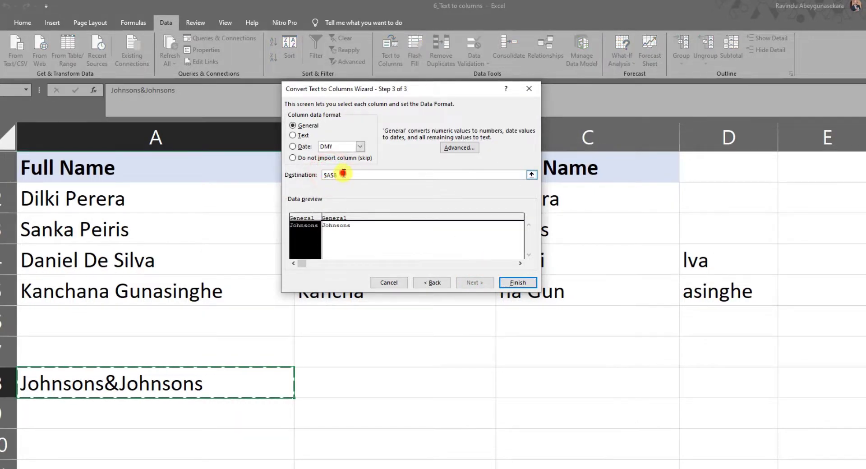
{"action": "left_click", "coordinate": [341, 176]}
{"action": "left_click", "coordinate": [518, 282]}
{"action": "left_click", "coordinate": [330, 449]}
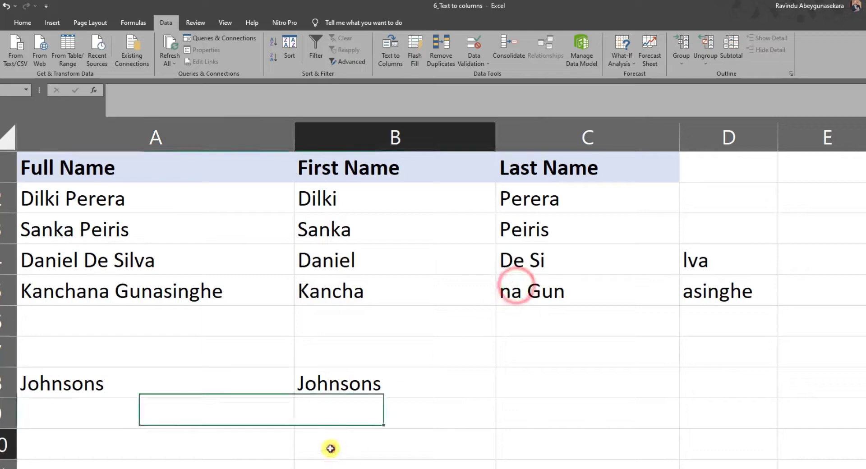
{"action": "left_click", "coordinate": [156, 390]}
{"action": "left_click", "coordinate": [328, 389]}
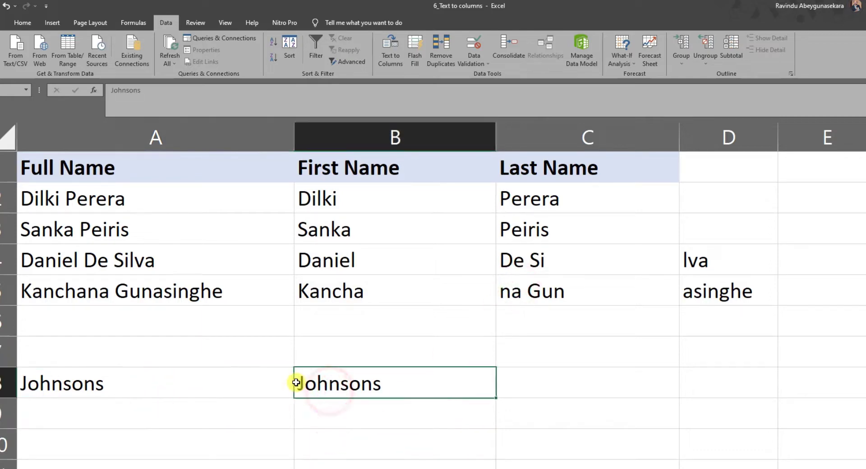